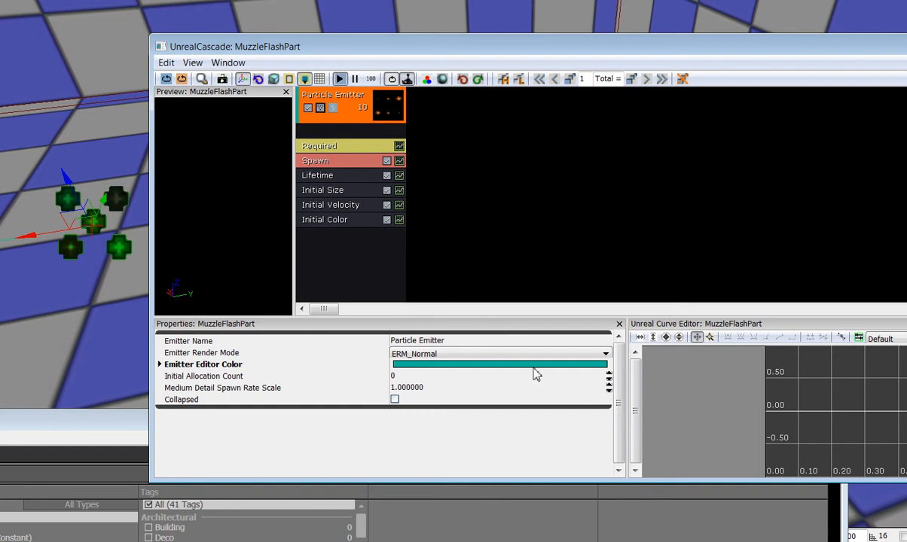
# Step: Add a SubImage Index module from the SubUV category to the particle emitter
pyautogui.rightClick(342, 241)
pyautogui.moveTo(388, 507)
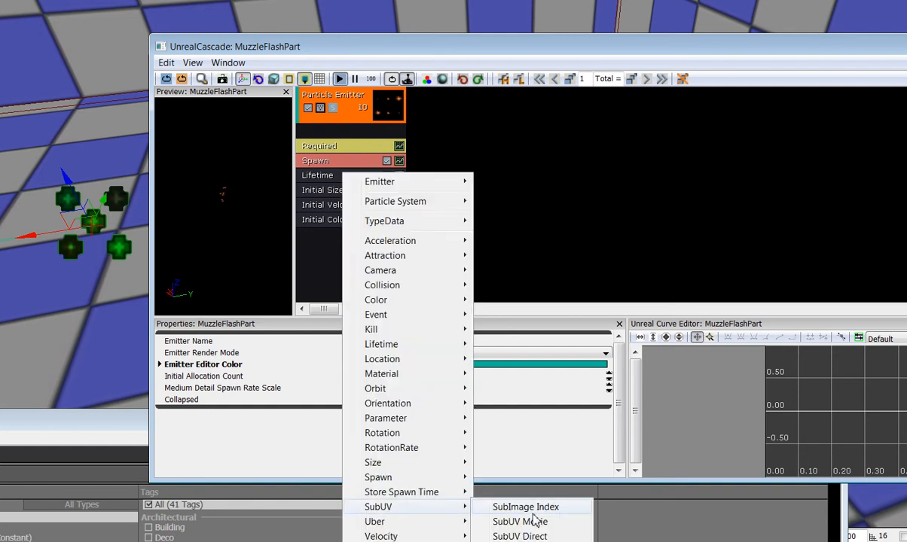
pyautogui.click(531, 512)
# Step: In the SubImage Index module, set both the Arrive Tangent and Leave Tangent of curve point [0] to 10
pyautogui.click(325, 235)
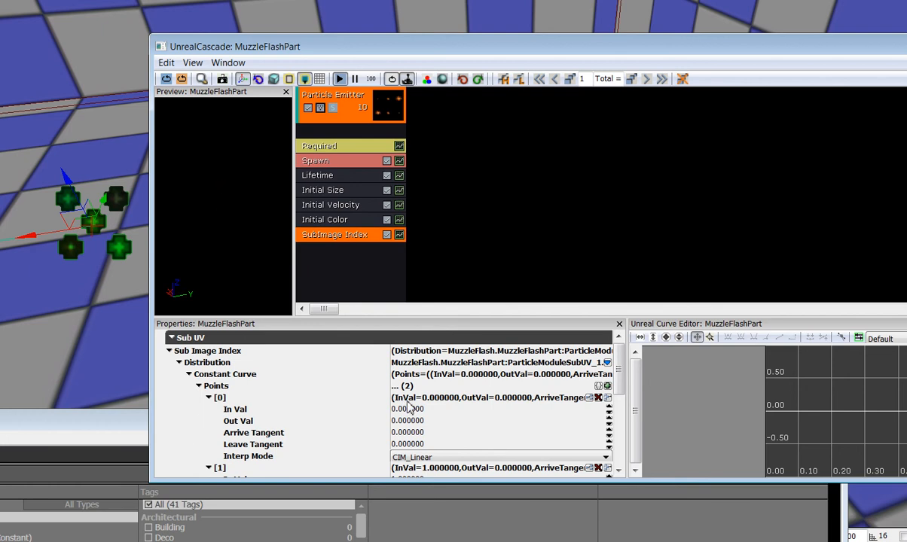
pyautogui.click(401, 445)
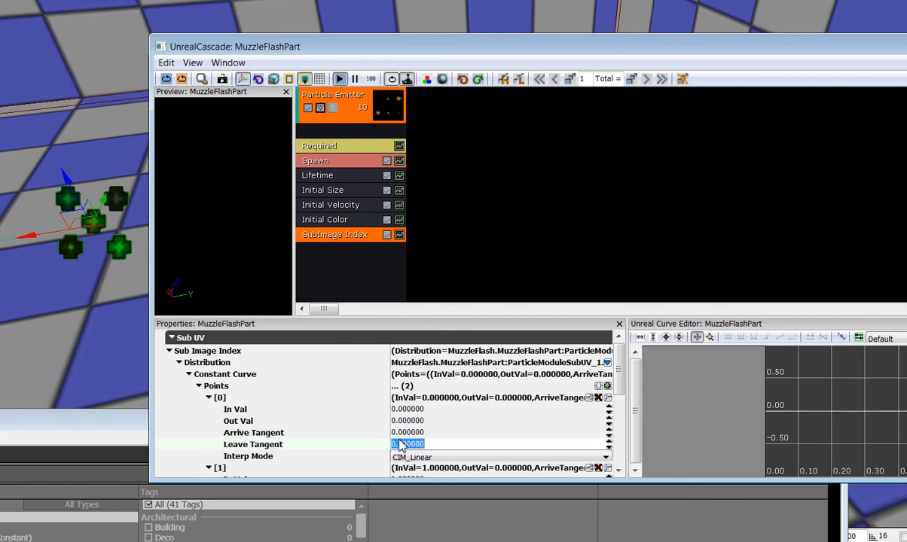
pyautogui.write('10')
pyautogui.click(419, 433)
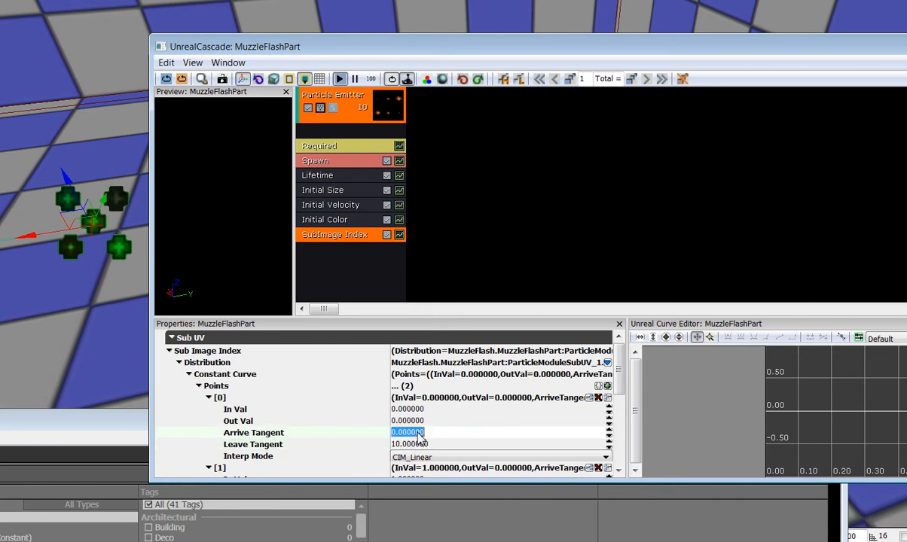
pyautogui.write('10')
pyautogui.click(423, 444)
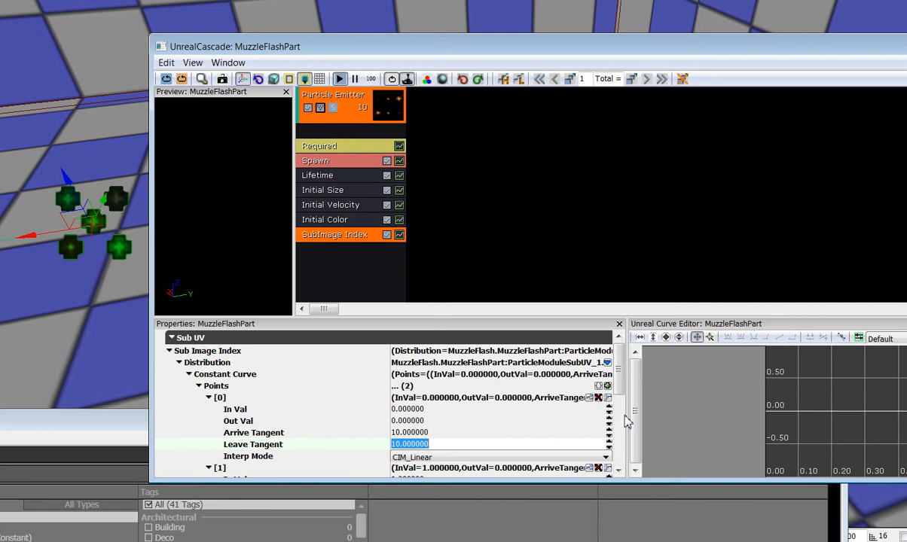
# Step: For SubImage Index curve point [1], set Out Val to 10 and both Arrive Tangent and Leave Tangent to 11
pyautogui.moveTo(624, 397); pyautogui.dragTo(604, 428)
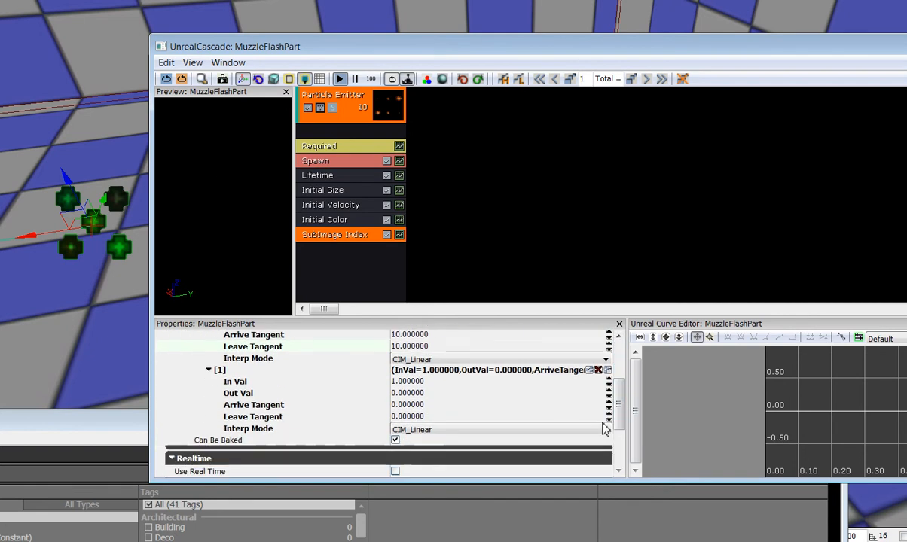
pyautogui.click(409, 393)
pyautogui.write('10')
pyautogui.click(411, 405)
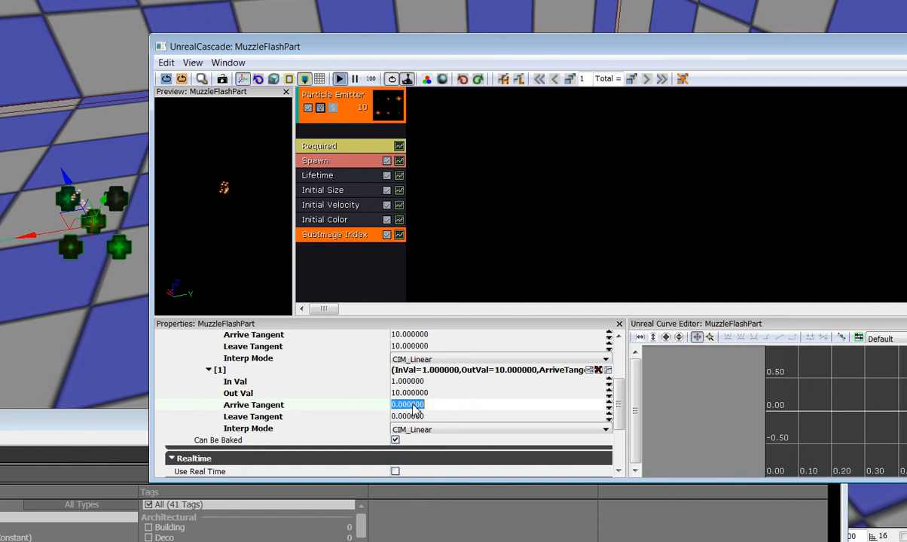
pyautogui.write('11')
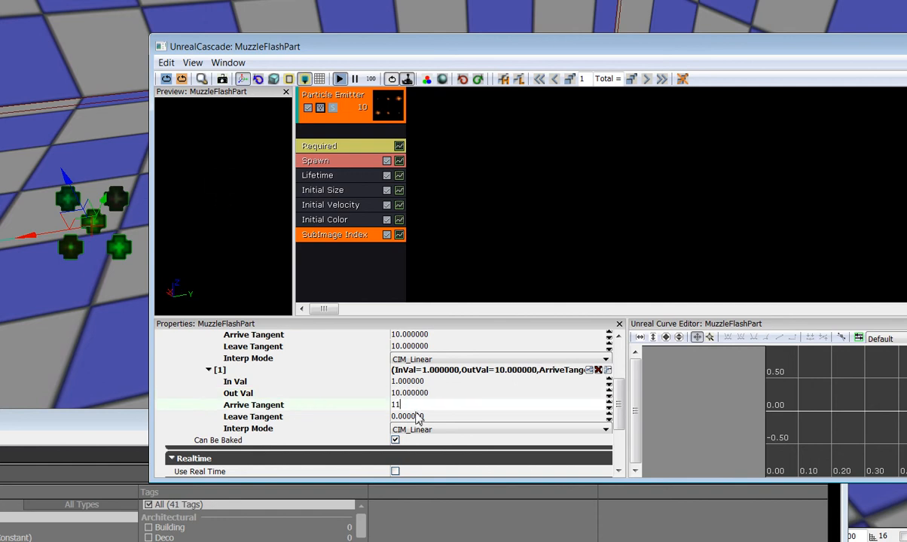
pyautogui.click(416, 417)
pyautogui.write('11')
pyautogui.click(423, 407)
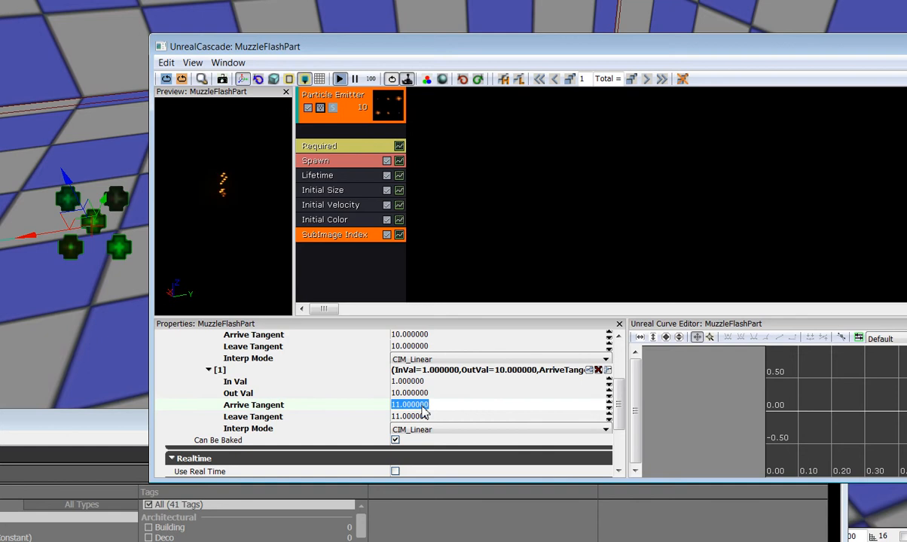
# Step: Add a Size By Life module from the Size category to the particle emitter
pyautogui.rightClick(354, 261)
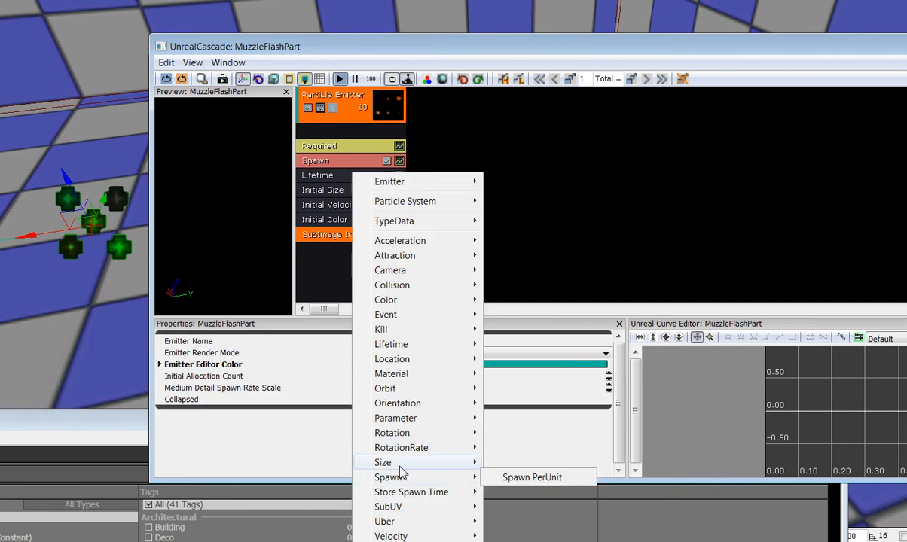
pyautogui.moveTo(421, 462)
pyautogui.click(527, 493)
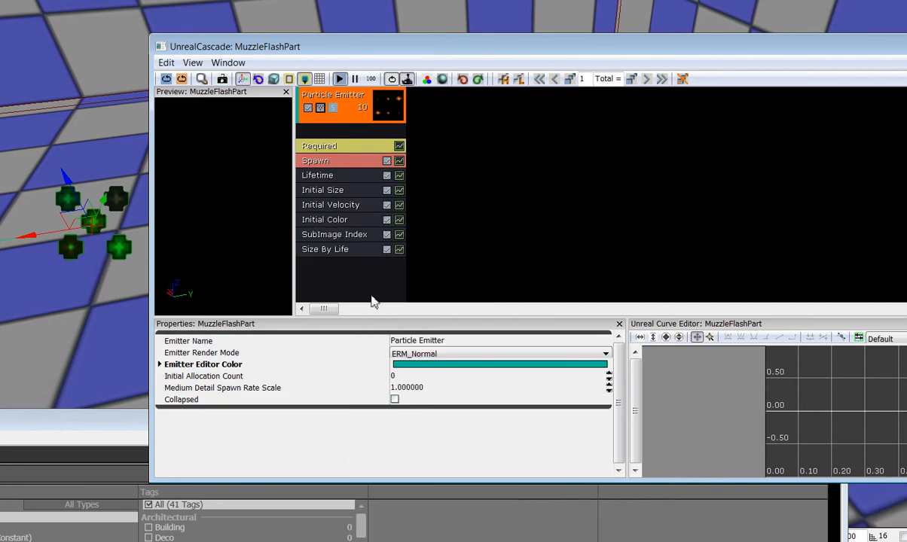
# Step: In the Size By Life module, set point [0] In Val to 0.006 and Out Val to X 0.95, Y 0, Z 0.4
pyautogui.click(351, 251)
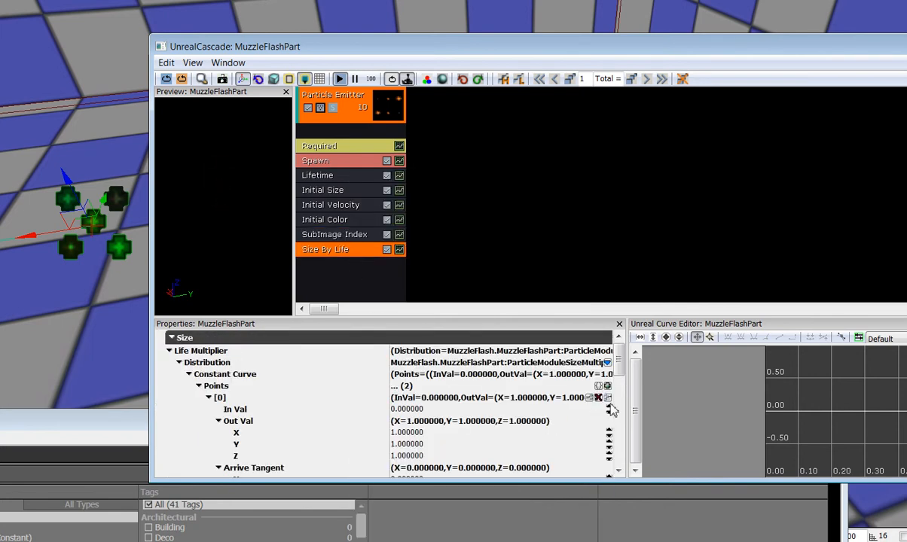
pyautogui.scroll(-2, 614, 384)
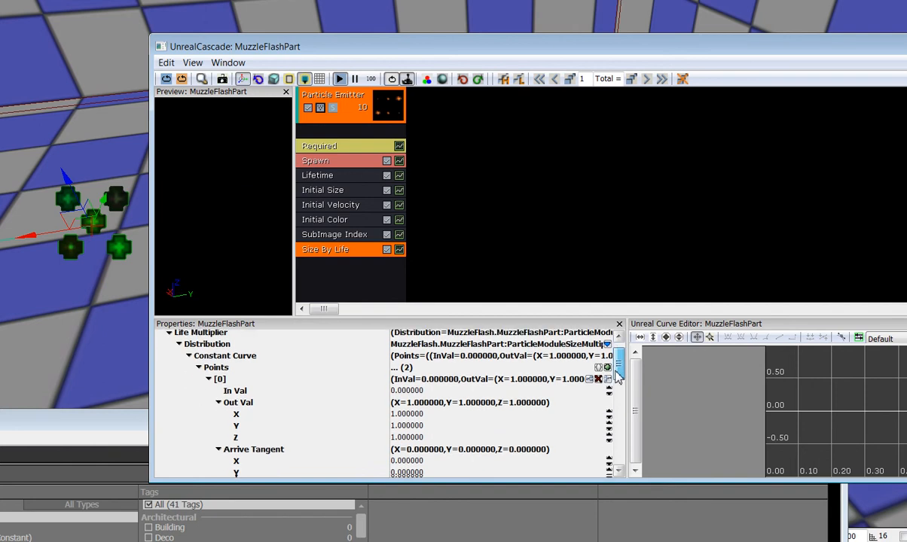
pyautogui.click(422, 372)
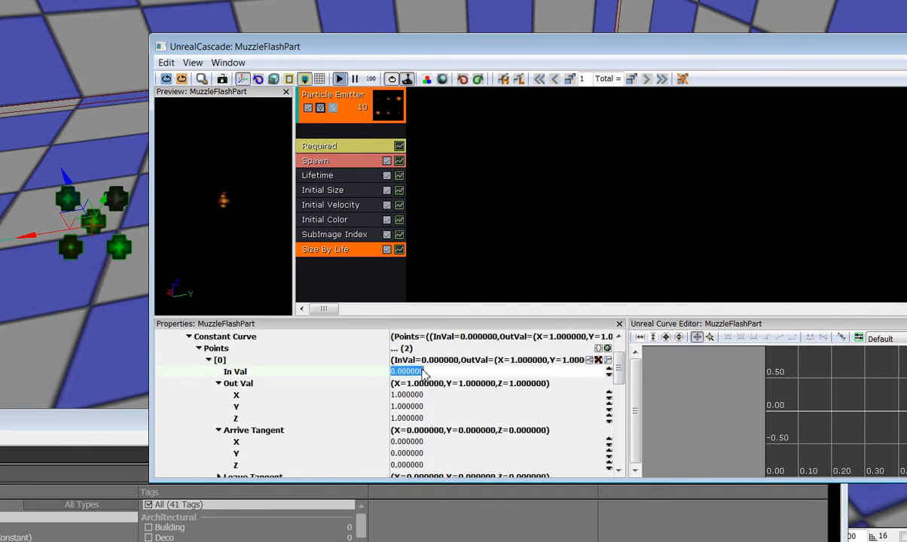
pyautogui.write('.006')
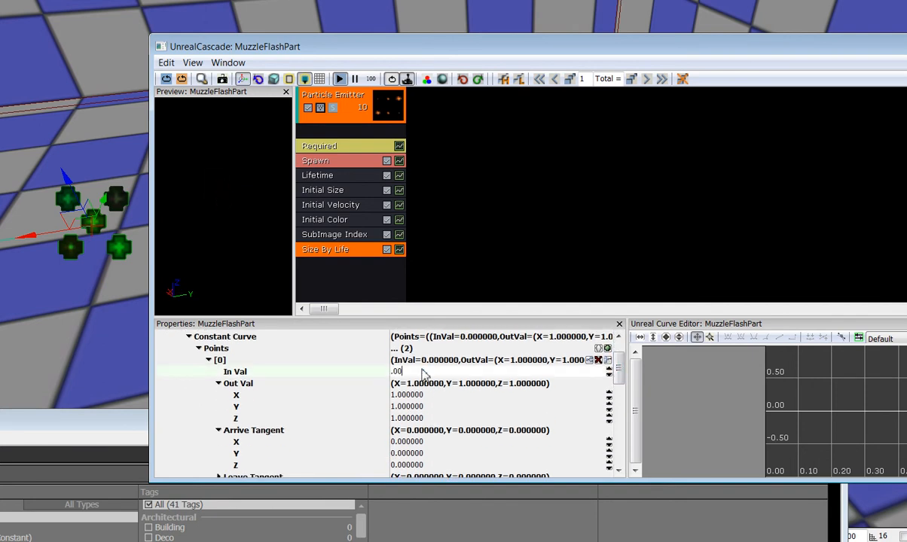
pyautogui.click(420, 397)
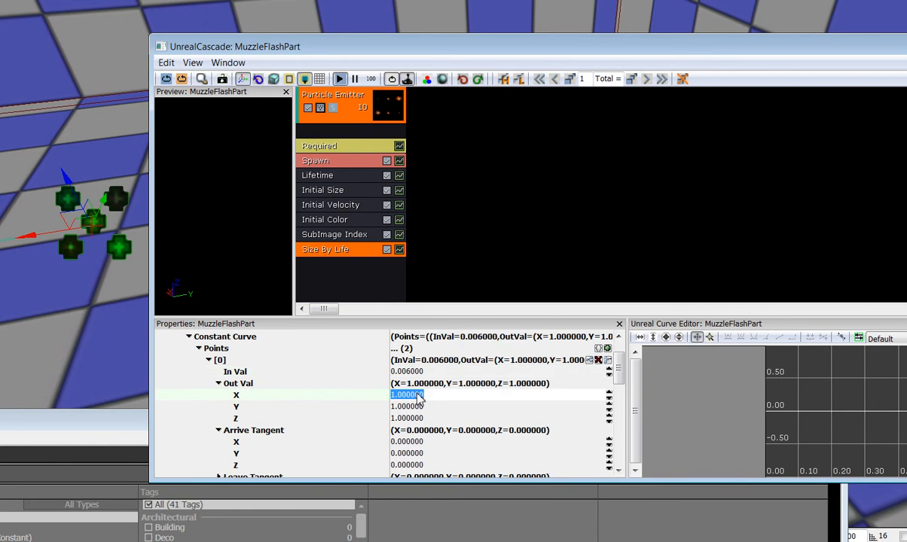
pyautogui.write('.95')
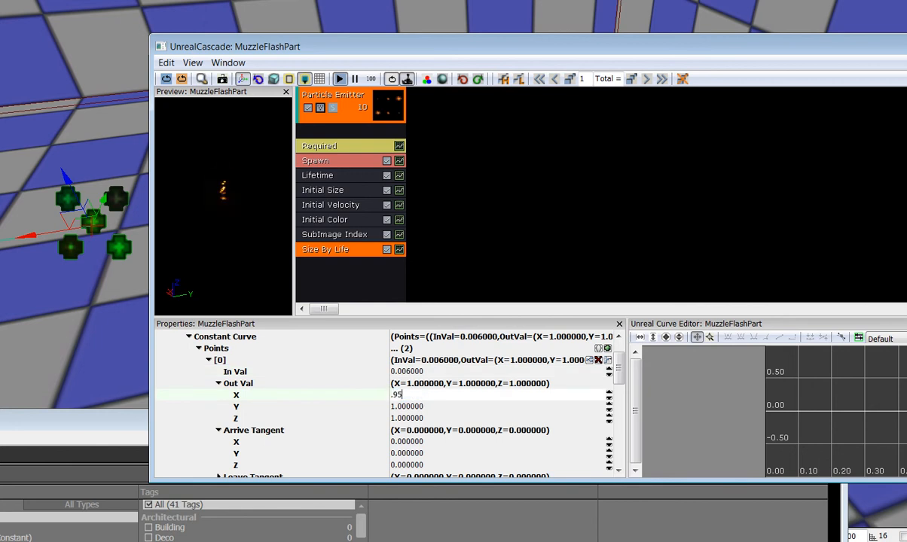
pyautogui.click(420, 409)
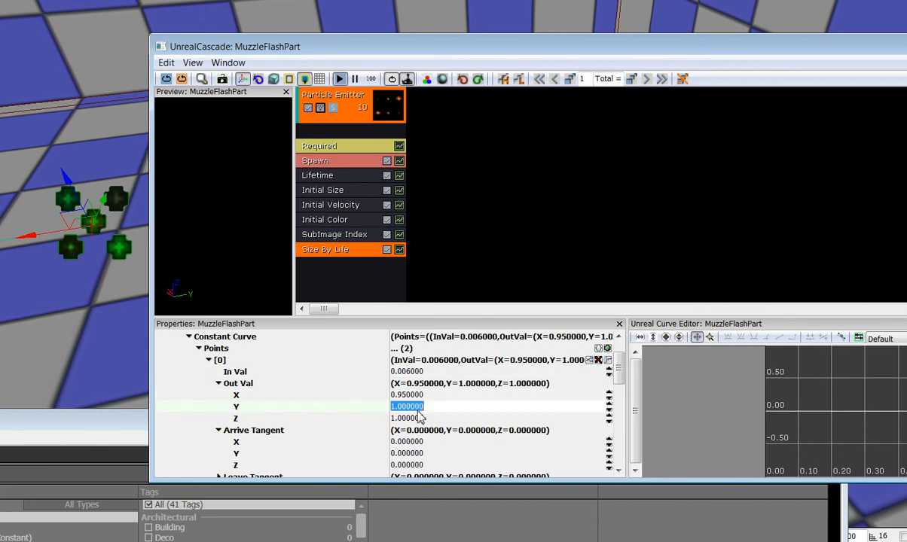
pyautogui.write('0')
pyautogui.click(420, 418)
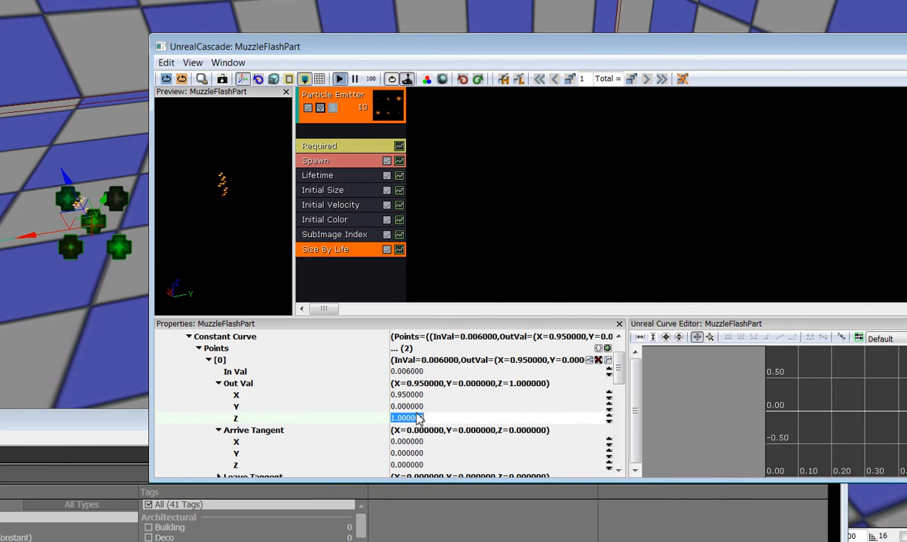
pyautogui.write('.4')
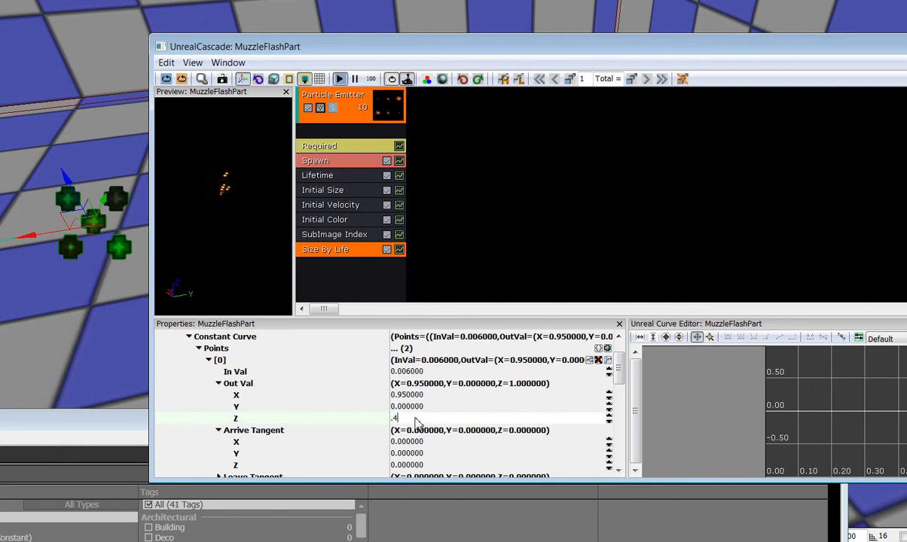
pyautogui.click(569, 440)
# Step: Set the Arrive Tangent of Size By Life point [0] to X 0.8 and Z -6
pyautogui.click(616, 375)
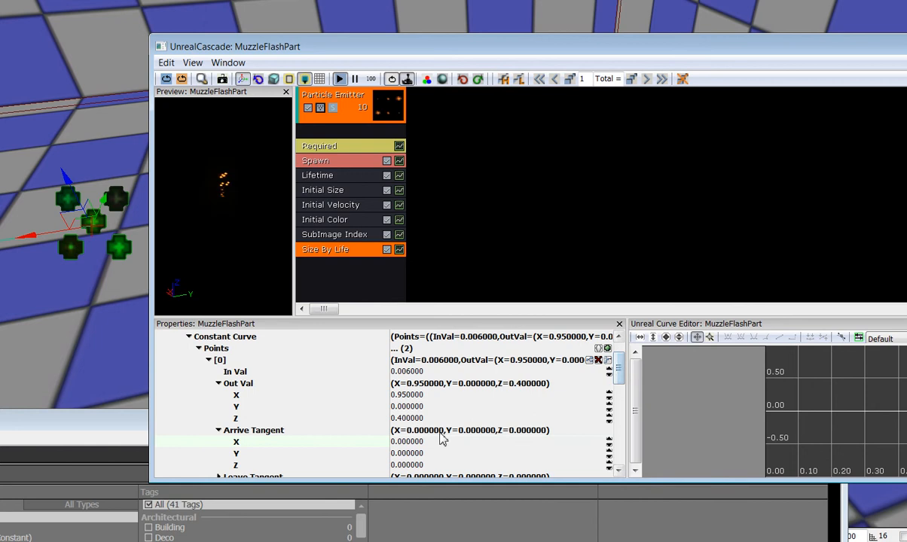
pyautogui.click(407, 443)
pyautogui.press('BackSpace')
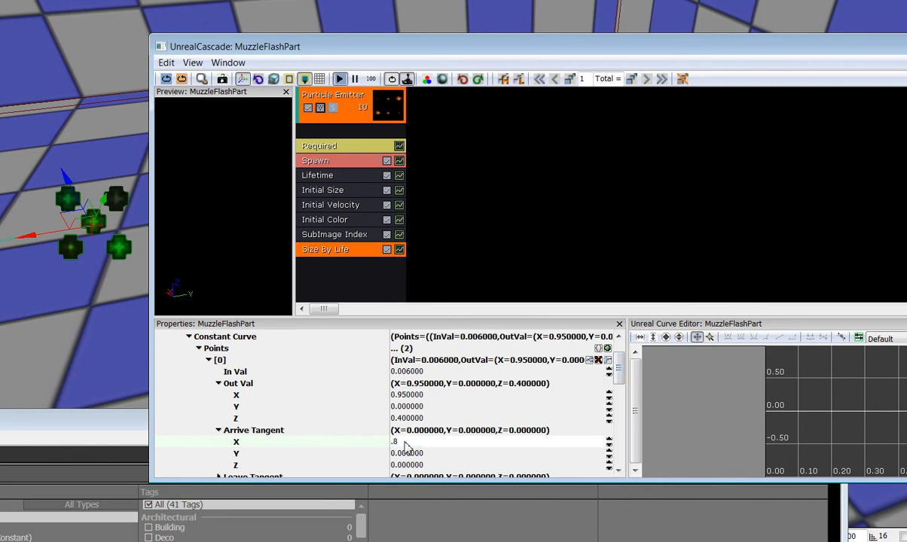
pyautogui.click(406, 452)
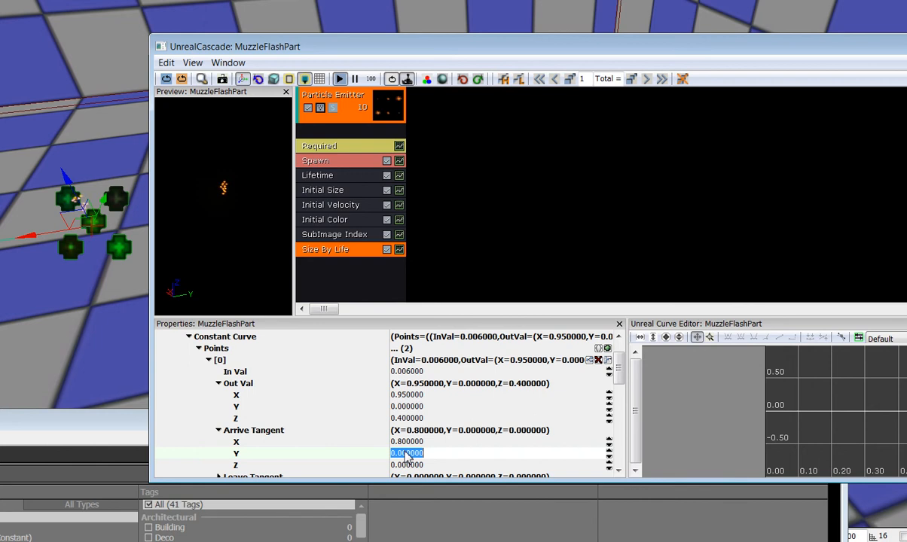
pyautogui.click(407, 466)
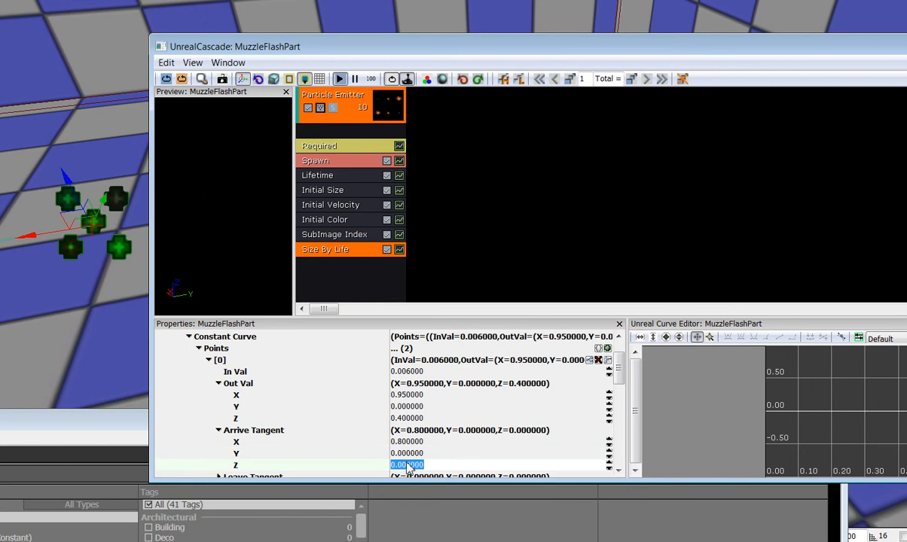
pyautogui.write('-6')
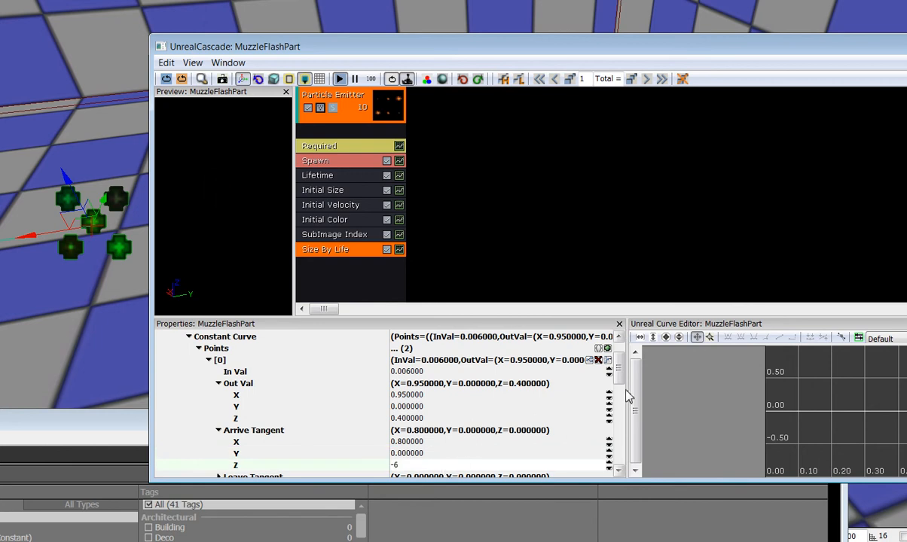
# Step: For Size By Life point [1], set In Val to 0.2 and Out Val to X 0.5, Y 0, Z 0.35
pyautogui.moveTo(619, 373); pyautogui.dragTo(618, 418)
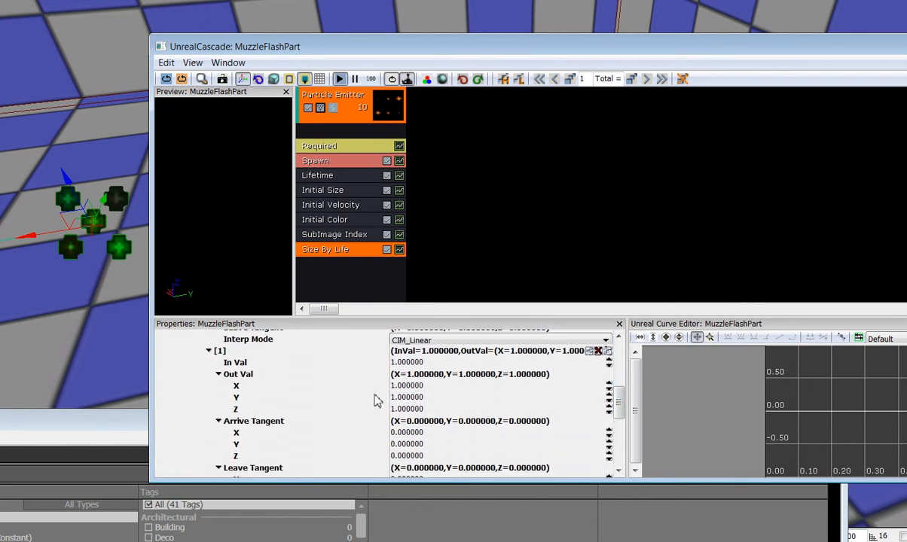
pyautogui.click(406, 363)
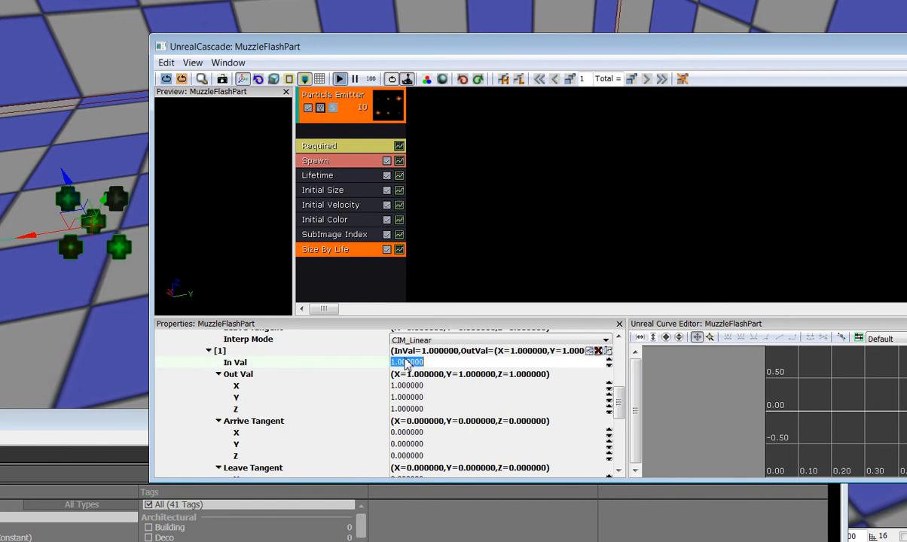
pyautogui.write('.2')
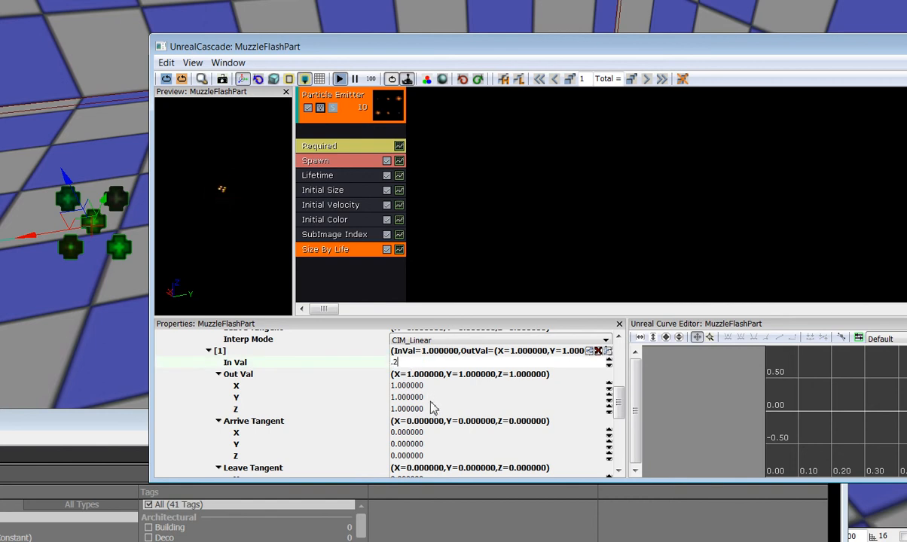
pyautogui.press('Tab')
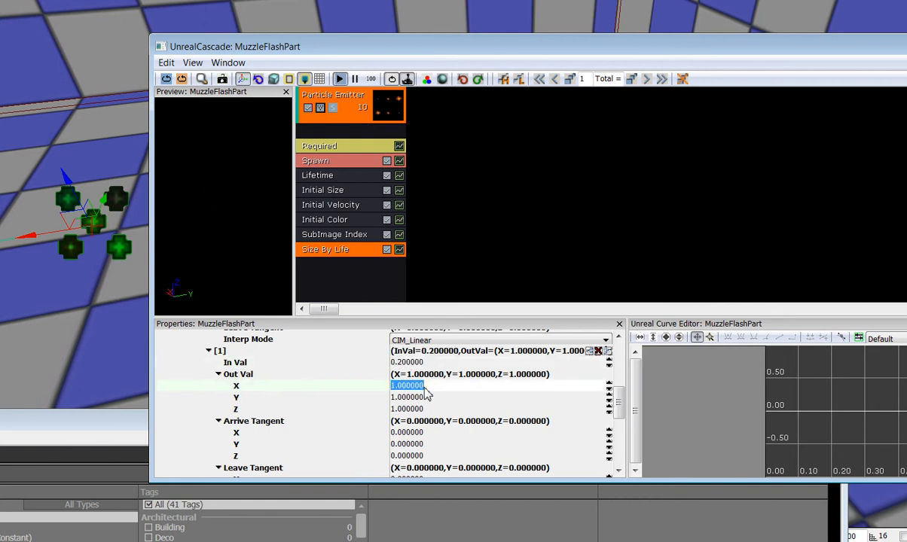
pyautogui.write('.5')
pyautogui.press('Tab')
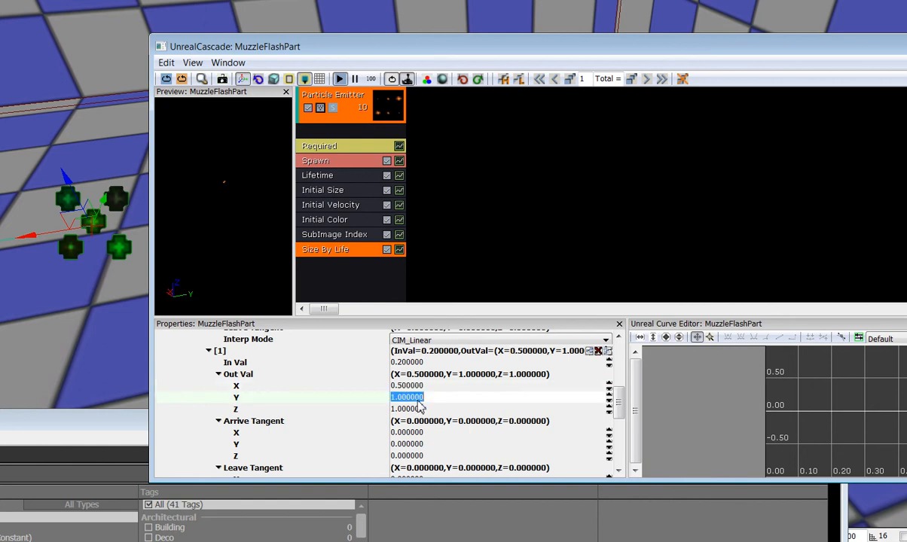
pyautogui.write('0')
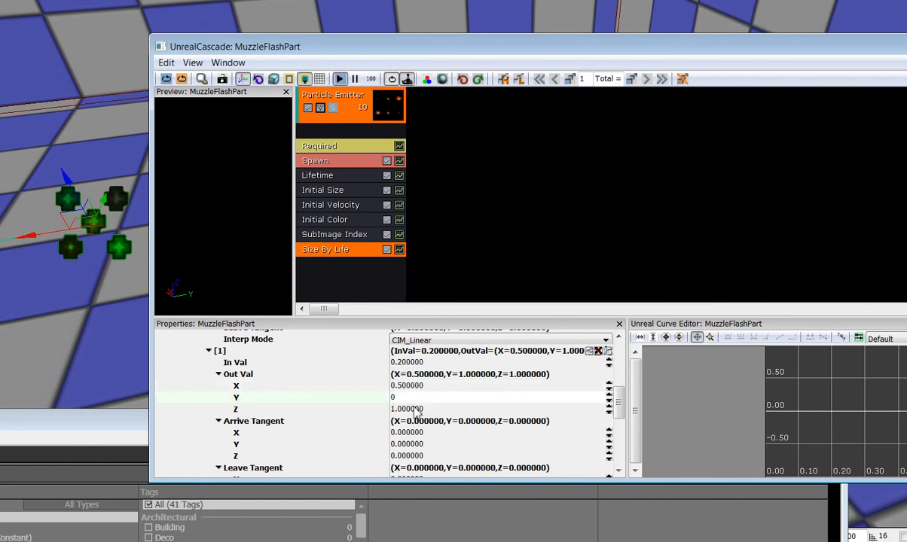
pyautogui.press('Tab')
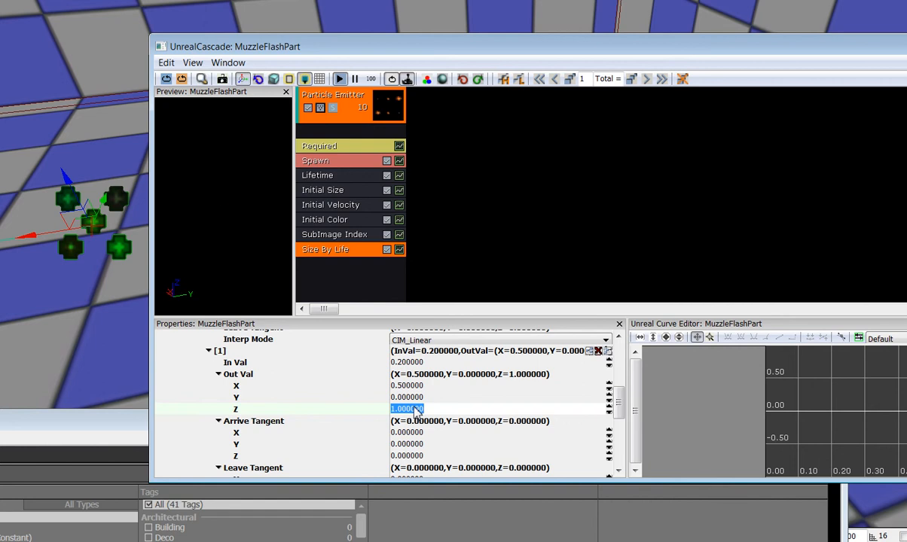
pyautogui.write('.35')
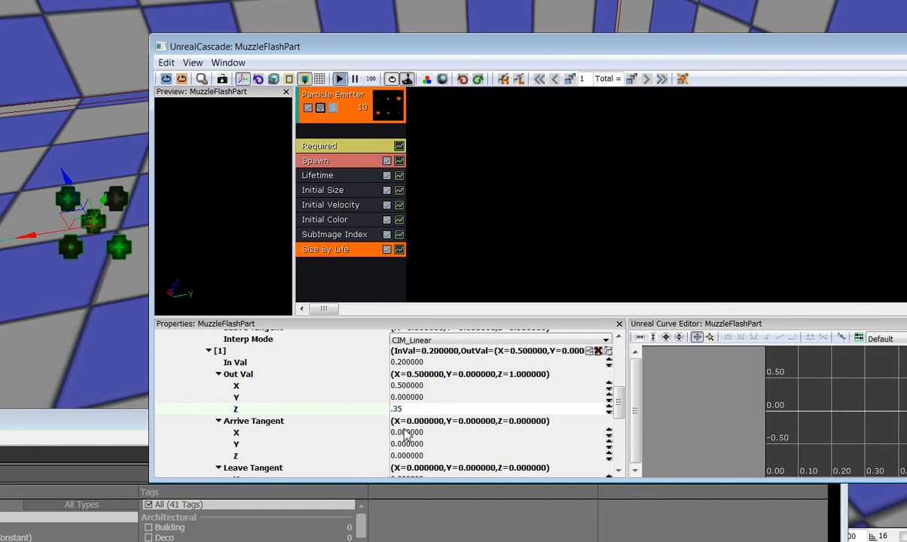
# Step: Set the Locked Axes option of the Size By Life distribution to EDVLF_XYZ
pyautogui.moveTo(617, 405); pyautogui.dragTo(536, 446)
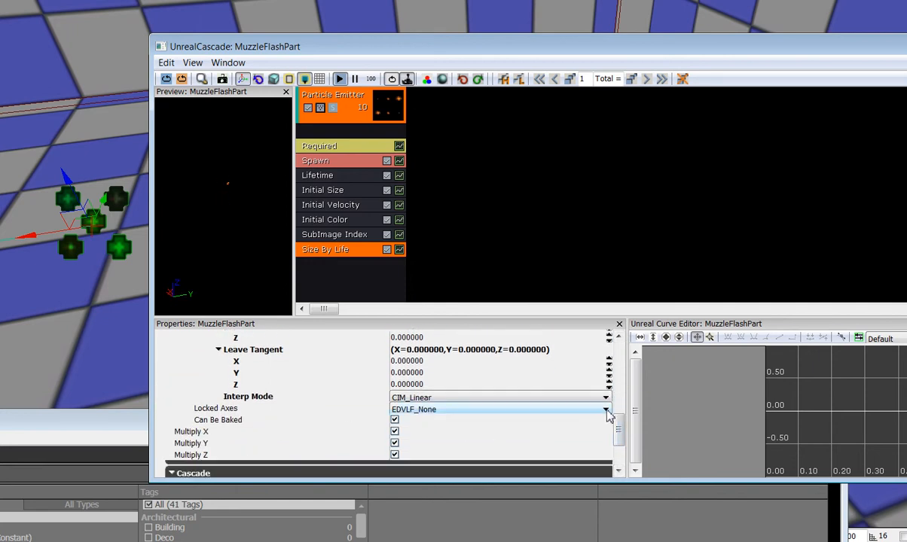
pyautogui.click(606, 411)
pyautogui.click(561, 462)
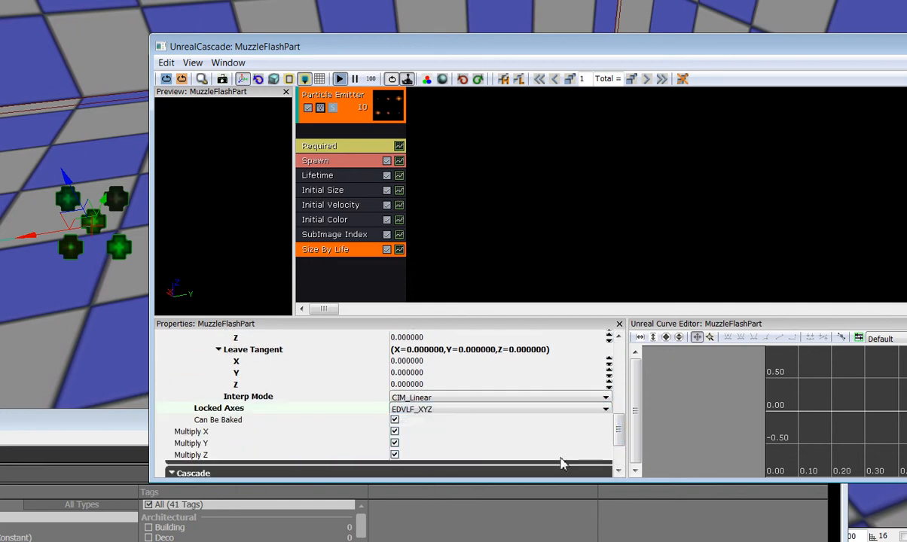
# Step: In the Initial Velocity module, set the X value of both Max and Min Start Velocity to 45
pyautogui.click(306, 211)
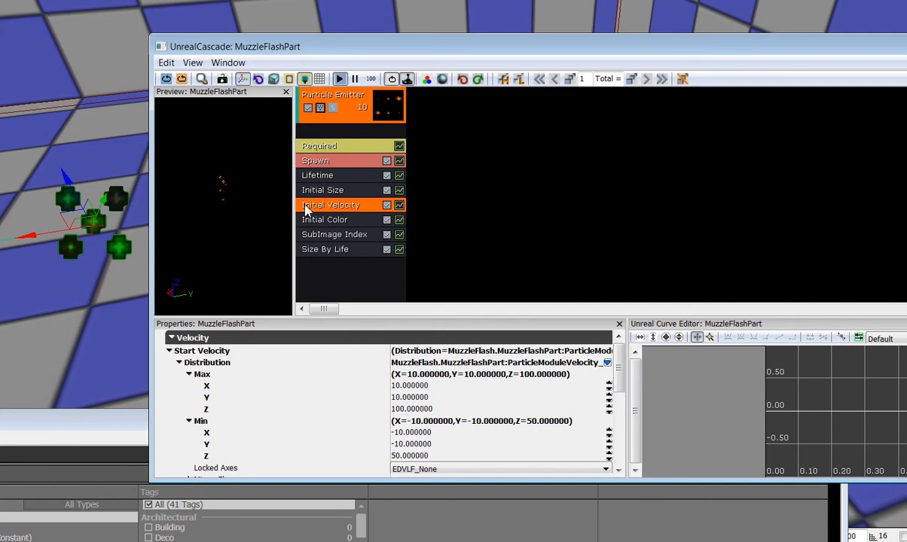
pyautogui.click(407, 386)
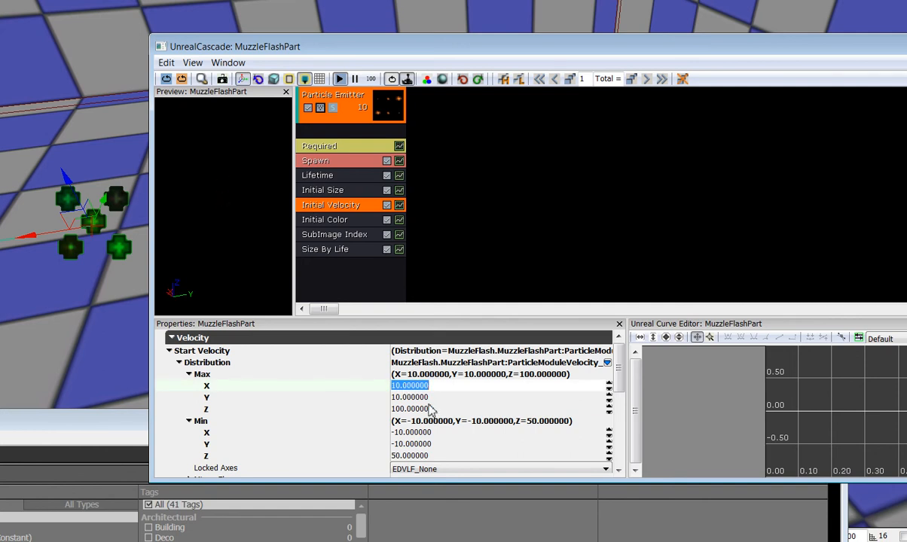
pyautogui.write('45')
pyautogui.click(399, 433)
pyautogui.write('45')
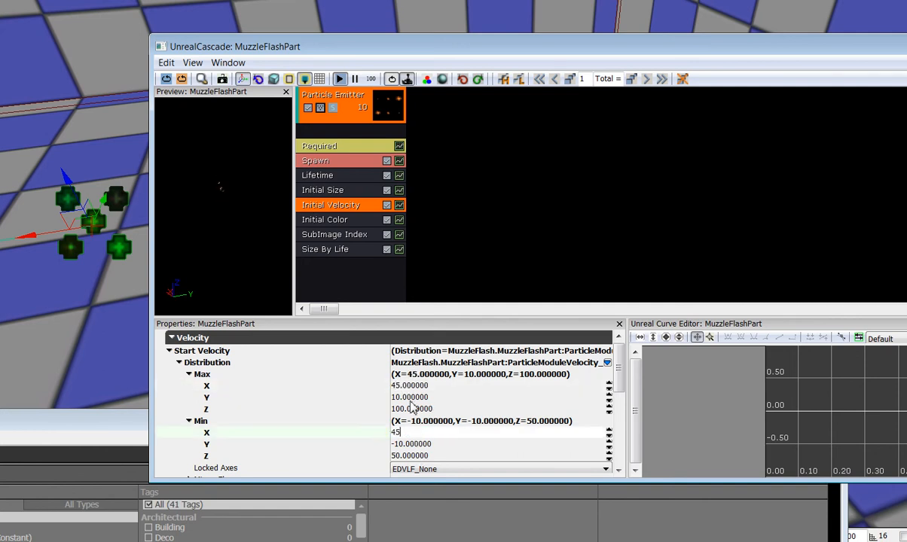
pyautogui.click(396, 385)
# Step: Set the Y and Z values of the Start Velocity Max and Min to 0
pyautogui.click(409, 396)
pyautogui.write('0')
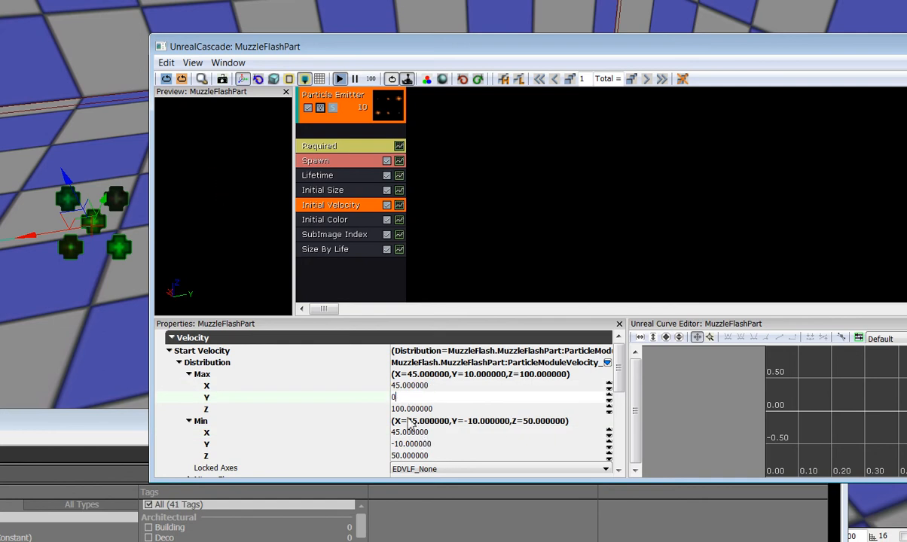
pyautogui.click(404, 410)
pyautogui.write('0')
pyautogui.click(407, 443)
pyautogui.write('0')
pyautogui.click(409, 455)
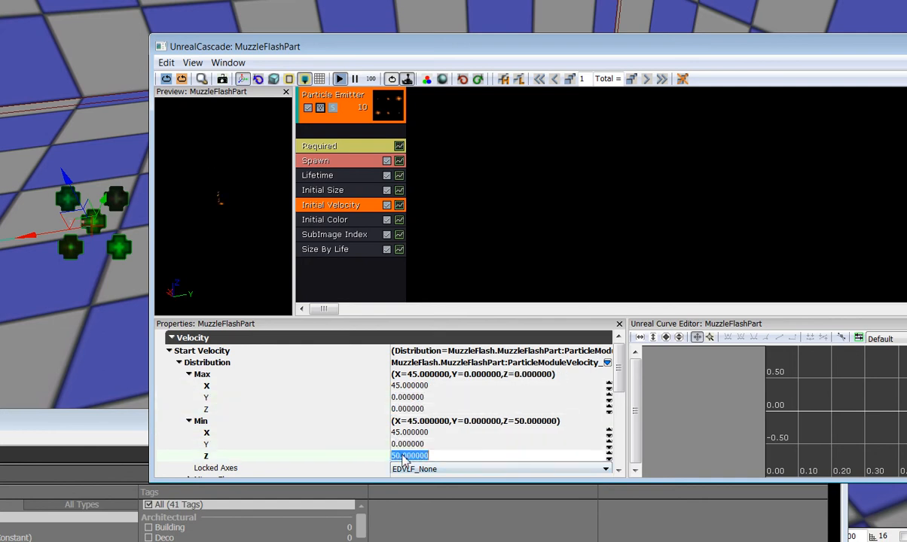
pyautogui.write('0')
pyautogui.click(407, 444)
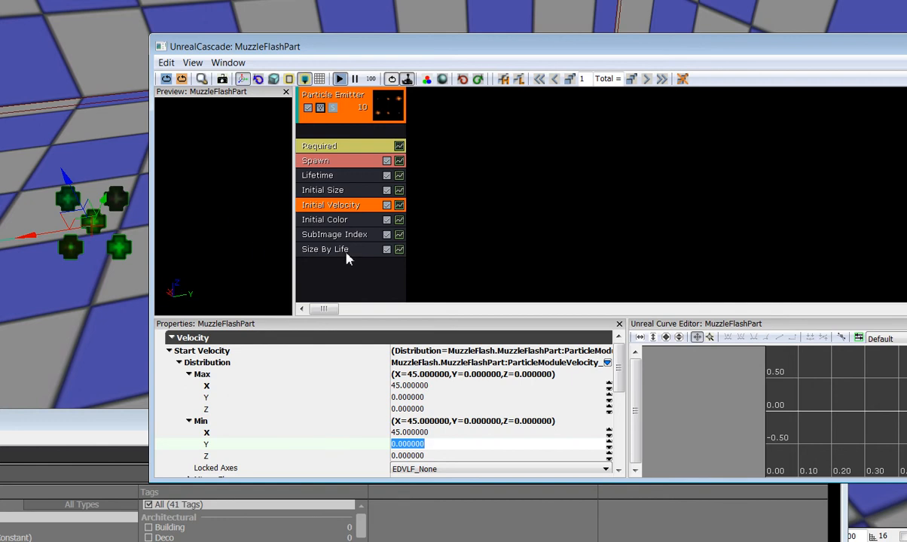
# Step: Add an Initial Rotation module and an Initial RotRate module to the particle emitter
pyautogui.rightClick(330, 269)
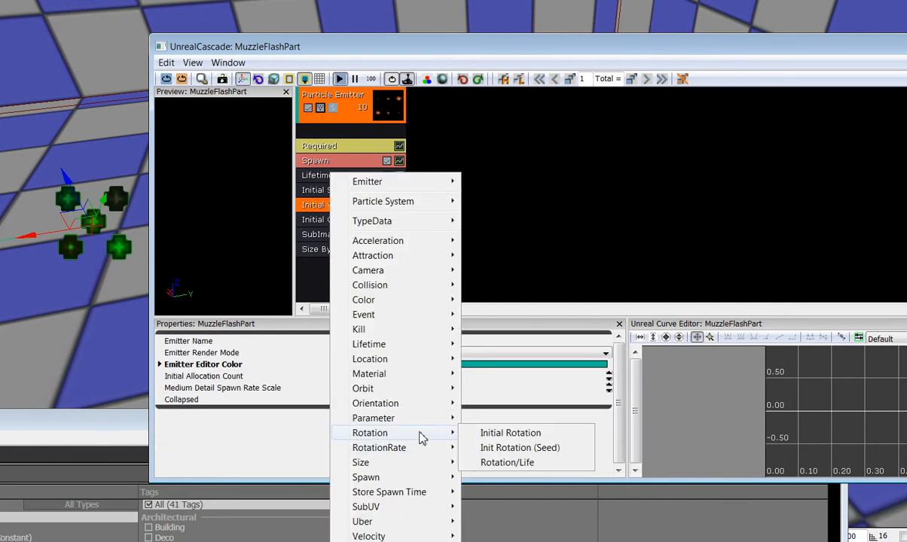
pyautogui.click(486, 432)
pyautogui.click(339, 269)
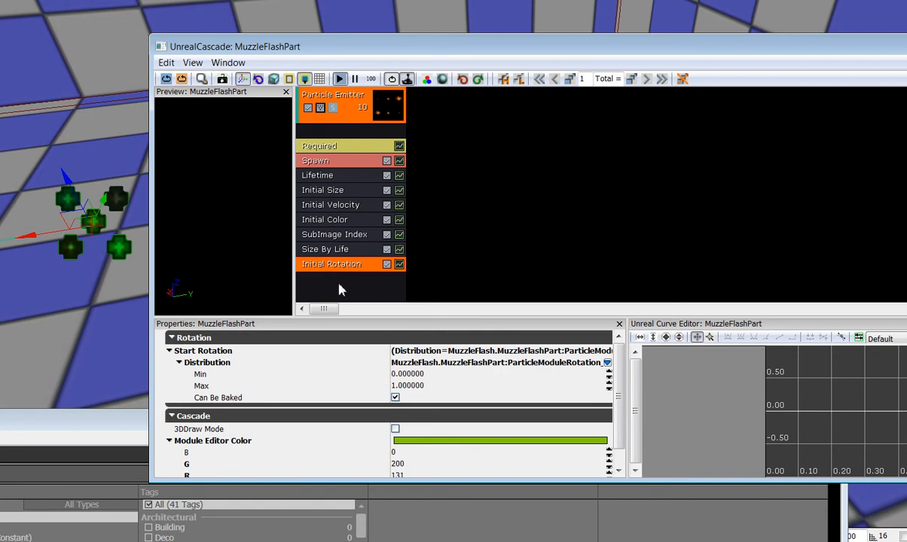
pyautogui.rightClick(319, 272)
pyautogui.moveTo(445, 448)
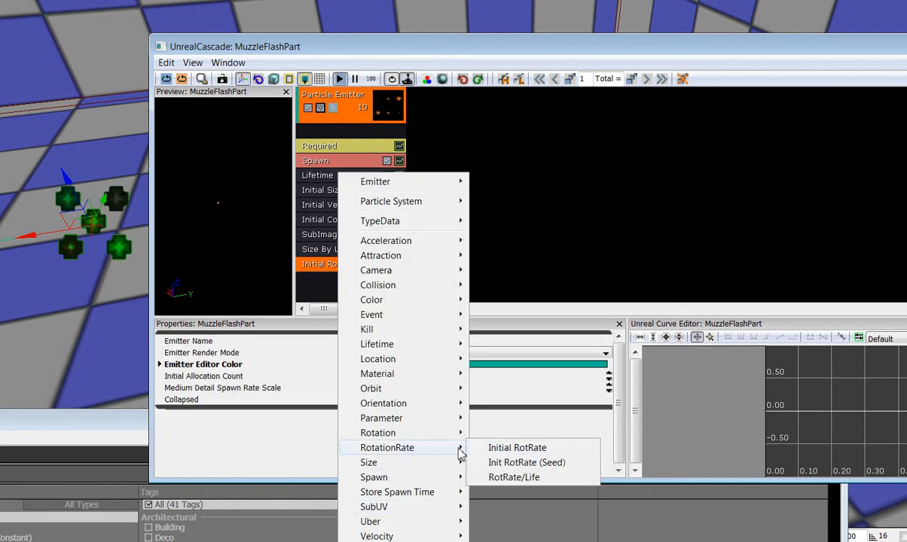
pyautogui.click(517, 448)
pyautogui.click(355, 286)
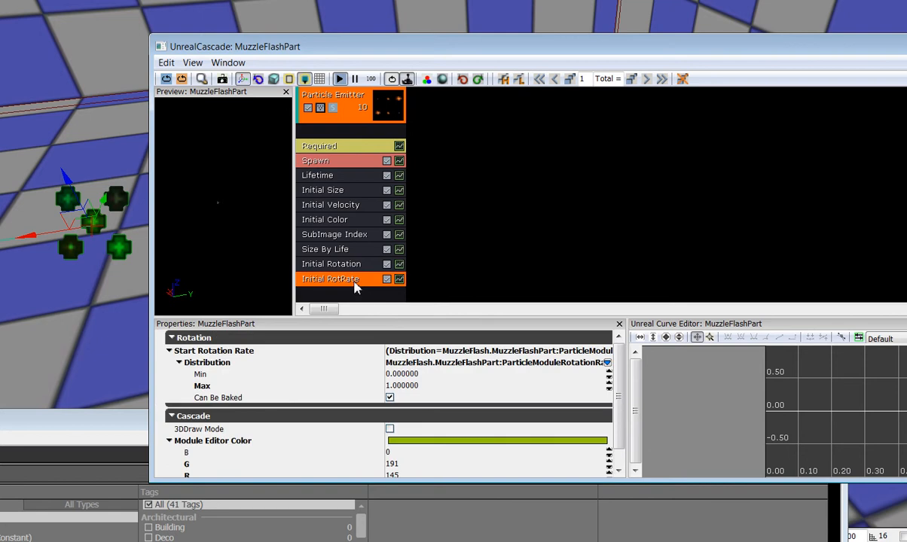
# Step: In the Initial RotRate module, set the Start Rotation Rate Min to 0.4 and Max to -0.4
pyautogui.click(399, 374)
pyautogui.write('-4')
pyautogui.press('Tab')
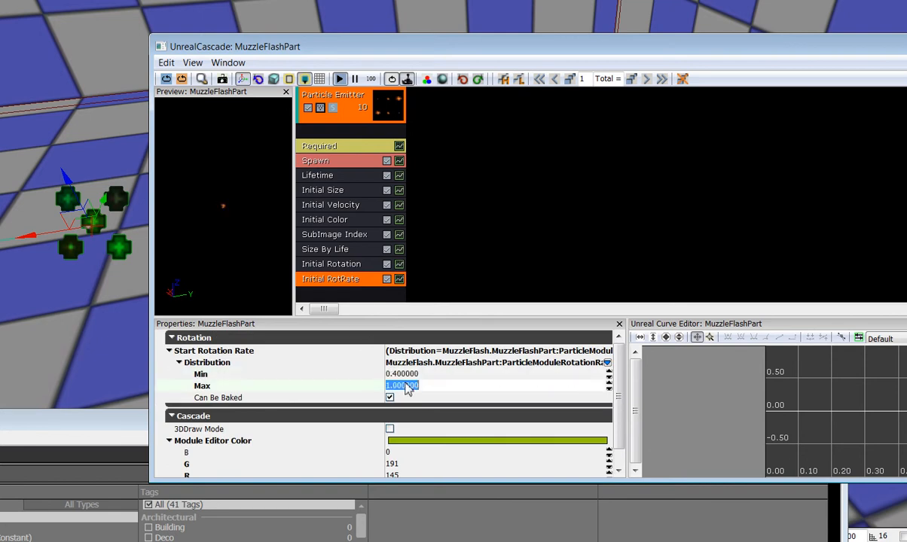
pyautogui.write('-0')
pyautogui.write('.4')
pyautogui.click(409, 376)
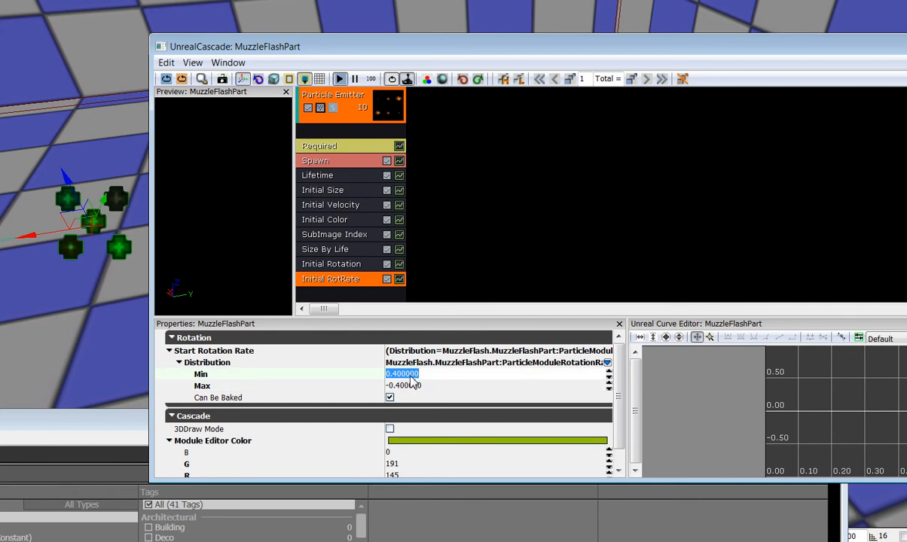
# Step: Add an Initial Location module to the particle emitter and show its properties
pyautogui.rightClick(353, 297)
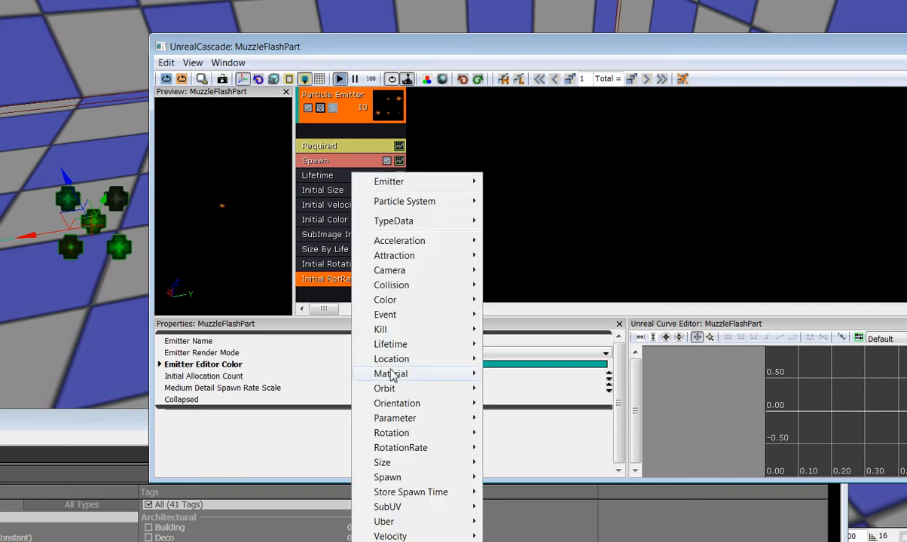
pyautogui.moveTo(377, 359)
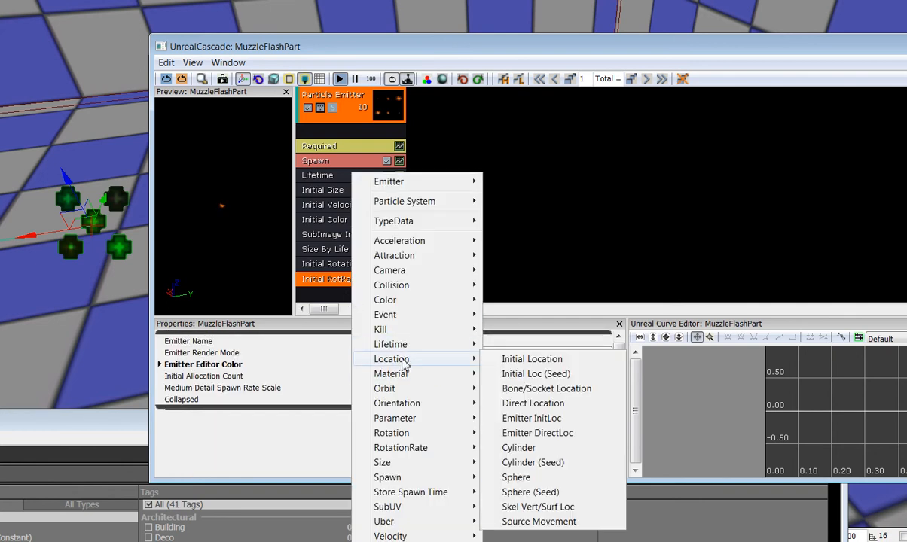
pyautogui.click(509, 361)
pyautogui.moveTo(371, 57); pyautogui.dragTo(371, 20)
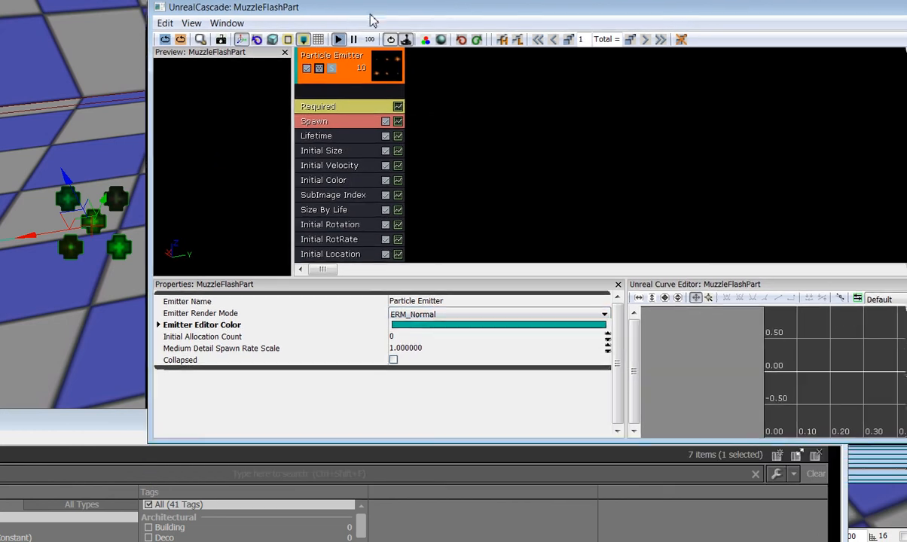
pyautogui.click(348, 255)
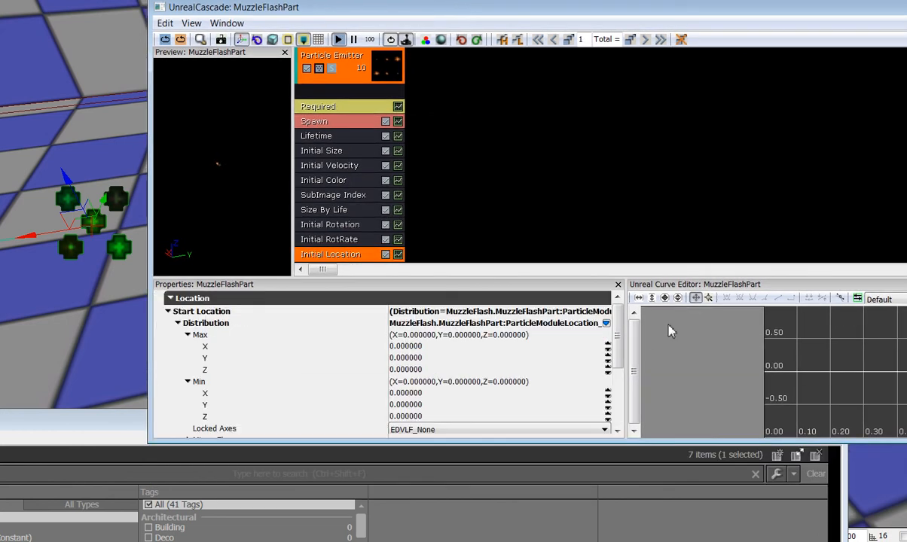
# Step: Set the X value of the Initial Location module's Start Location Max and Min to 2
pyautogui.scroll(-2, 616, 348)
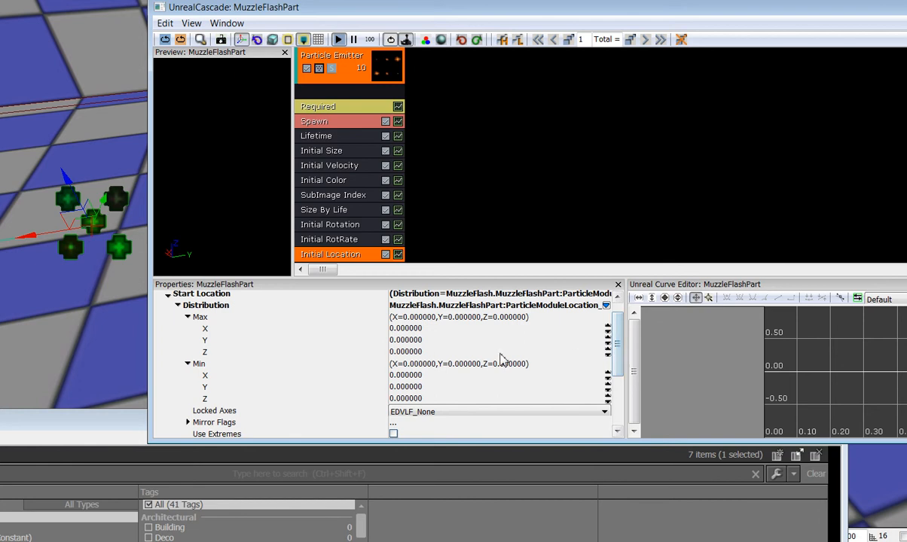
pyautogui.click(419, 331)
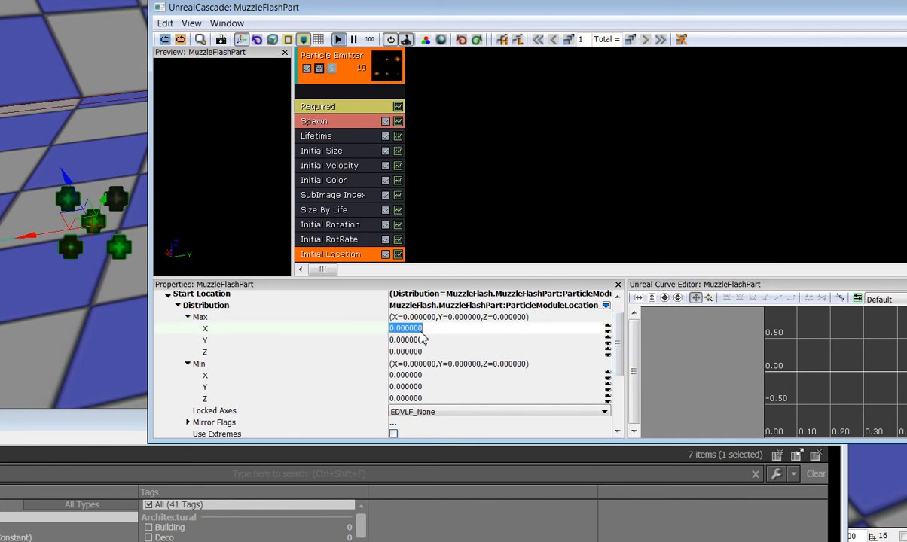
pyautogui.write('2')
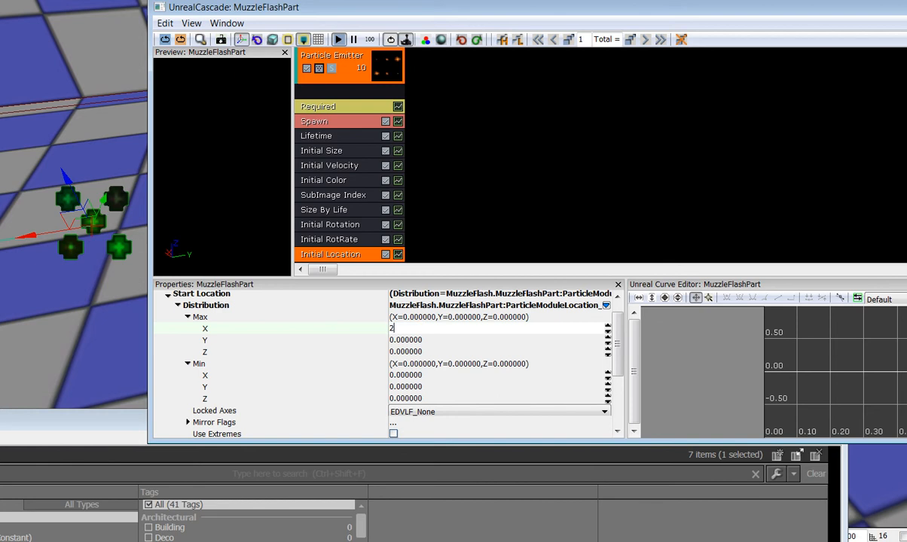
pyautogui.click(423, 340)
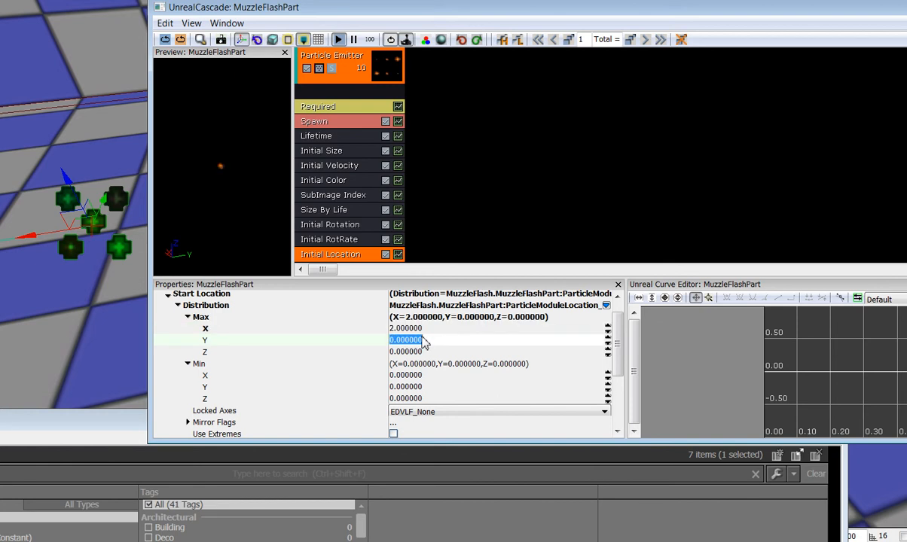
pyautogui.click(410, 375)
pyautogui.write('2')
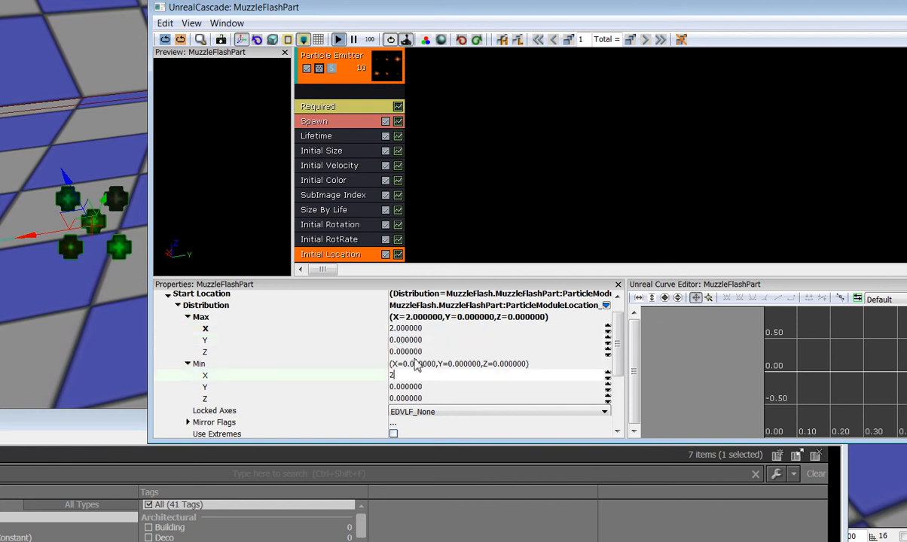
# Step: Set the Y and Z values of the Start Location Max and Min to -2
pyautogui.click(415, 341)
pyautogui.write('-2')
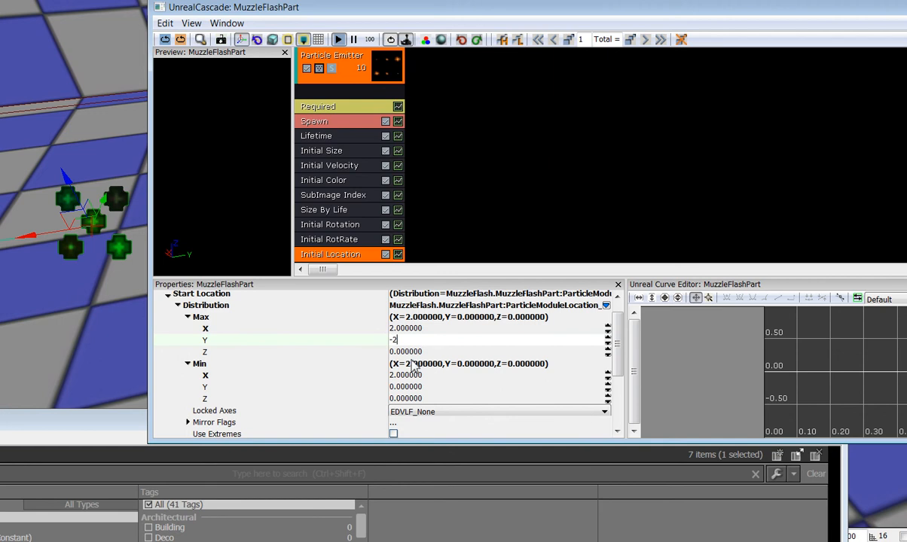
pyautogui.press('Tab')
pyautogui.write('-2')
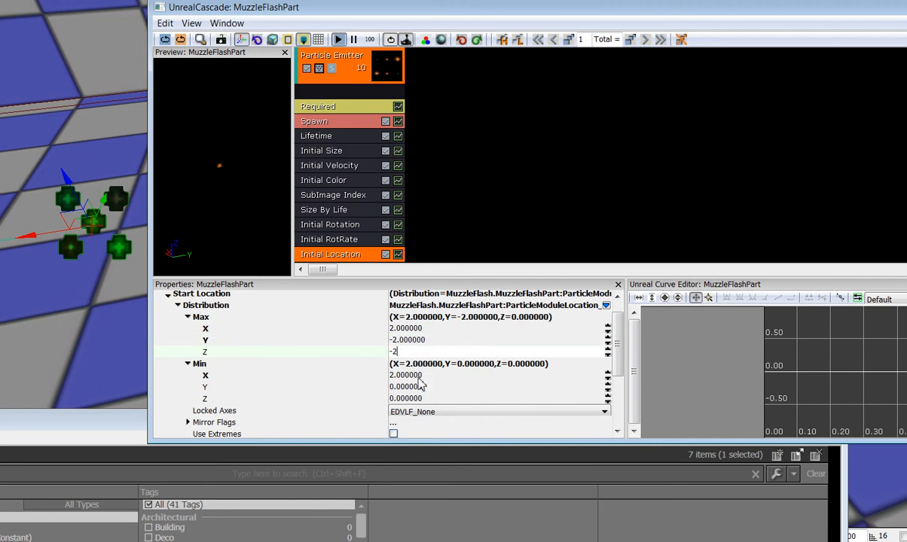
pyautogui.click(414, 388)
pyautogui.write('-2')
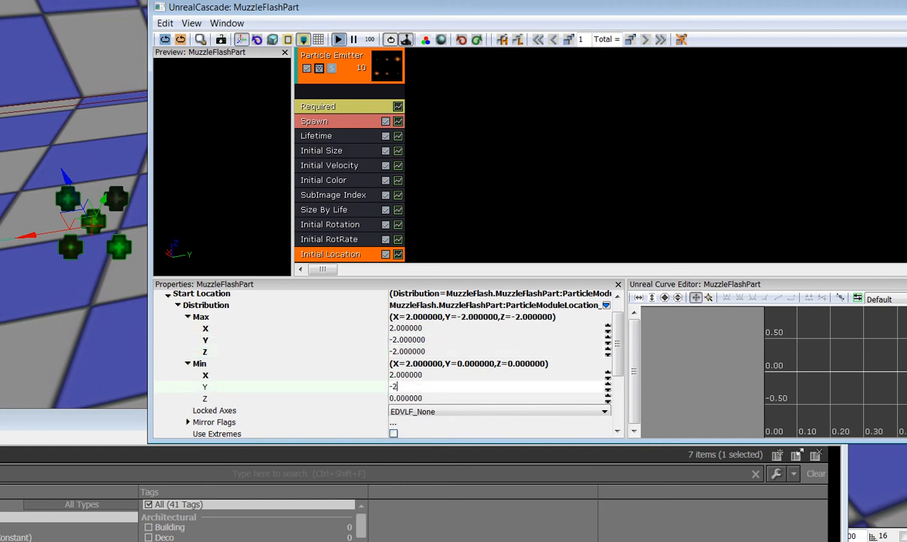
pyautogui.click(415, 398)
pyautogui.write('-2')
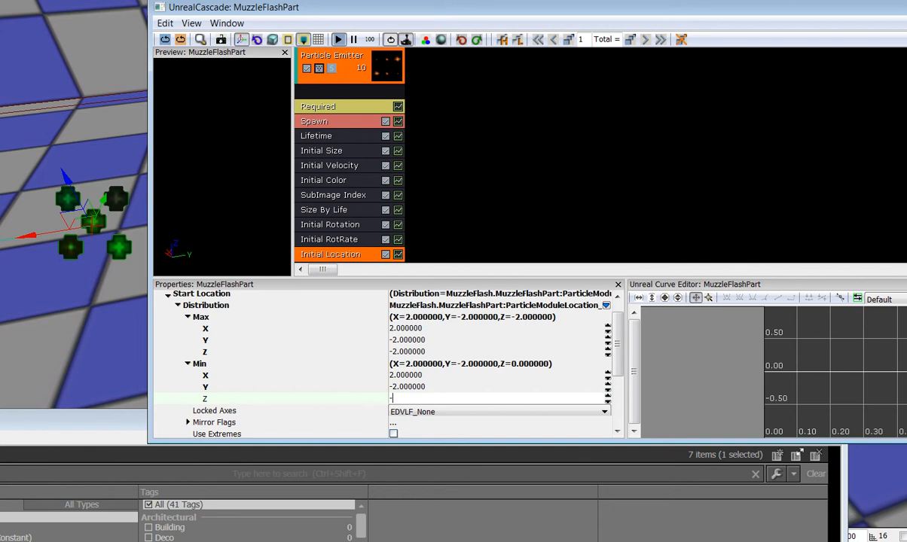
pyautogui.click(426, 388)
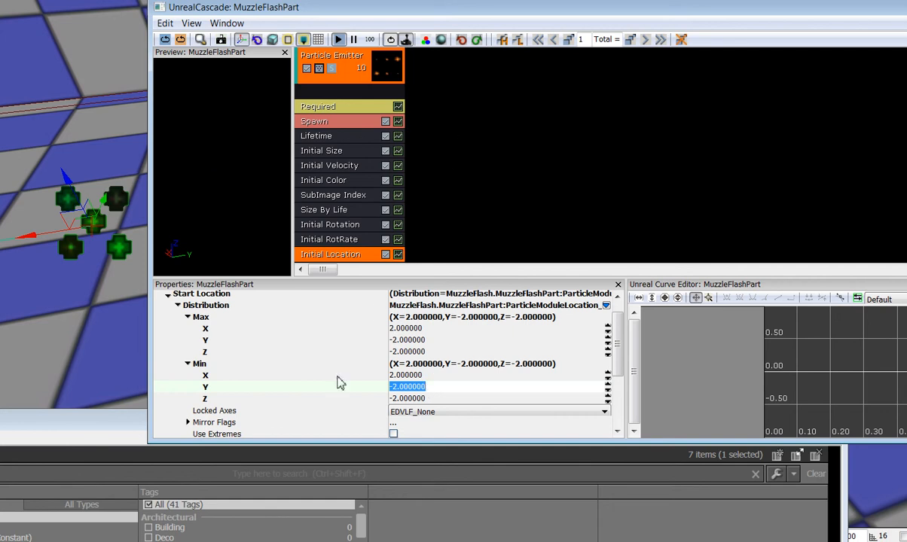
# Step: Select the muzzleExhaust_Mat material in the Content Browser and add a second particle emitter to MuzzleFlashPart
pyautogui.moveTo(124, 427); pyautogui.dragTo(347, 58)
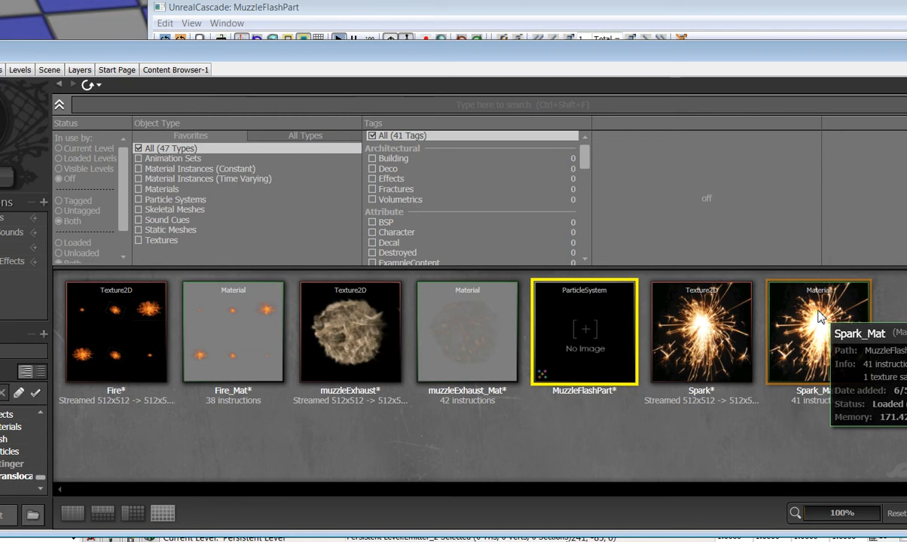
pyautogui.click(455, 326)
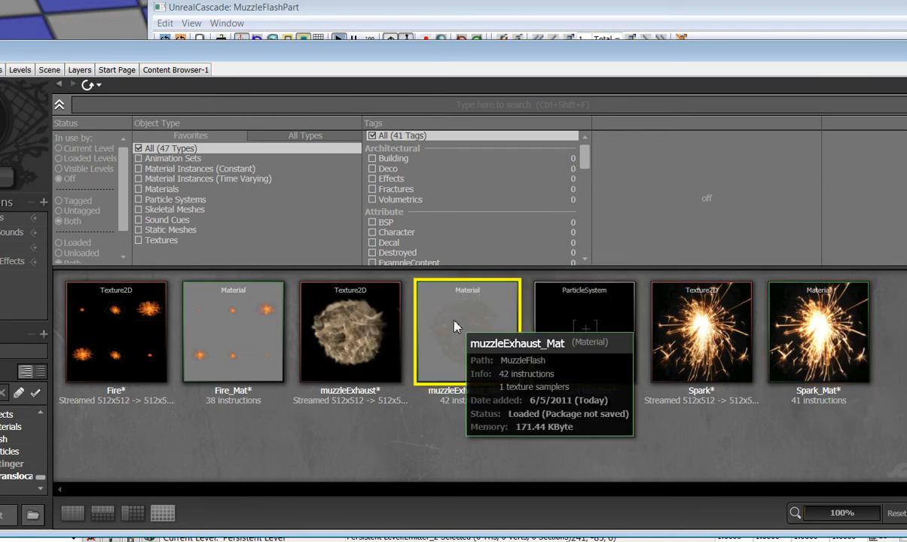
pyautogui.doubleClick(466, 62)
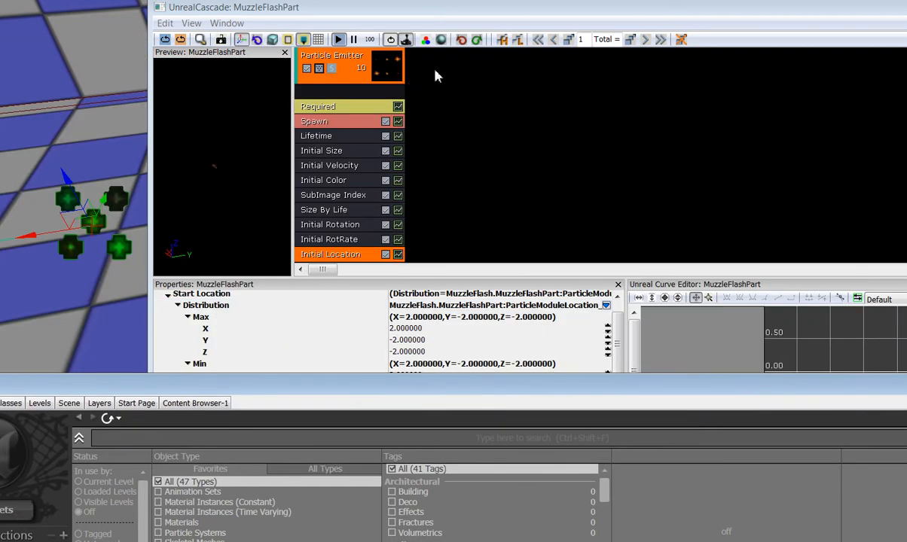
pyautogui.rightClick(436, 75)
pyautogui.click(482, 61)
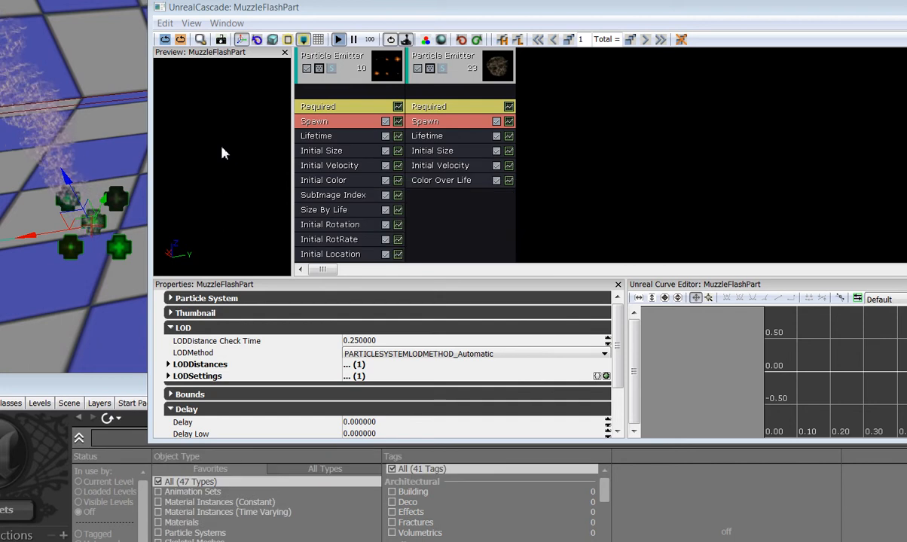
# Step: In the Required module of the muzzleExhaust_Mat emitter, enable Use Local Space and Use Legacy Emitter Time
pyautogui.click(457, 110)
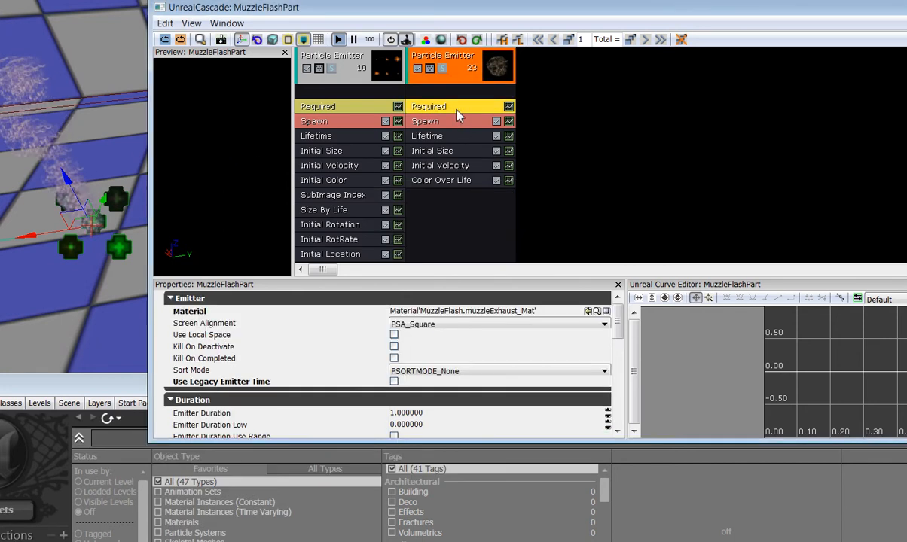
pyautogui.click(393, 334)
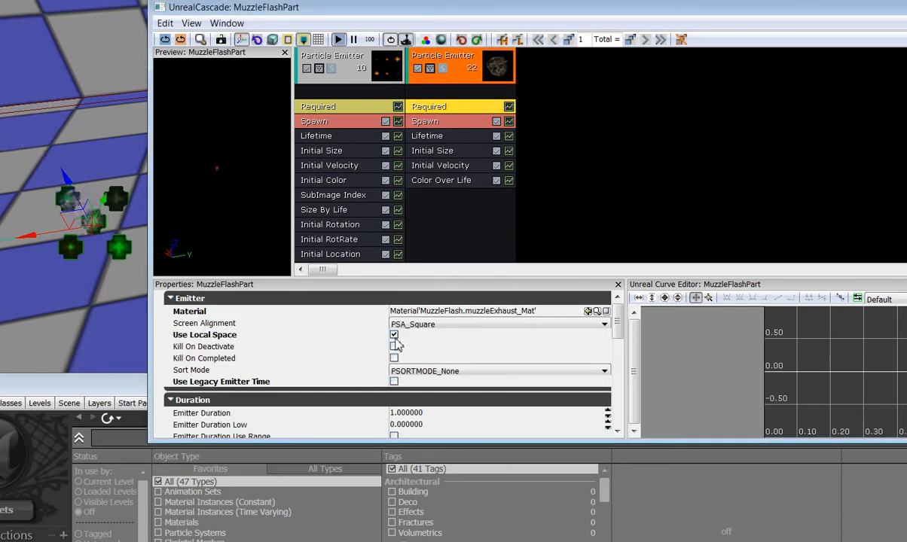
pyautogui.click(394, 382)
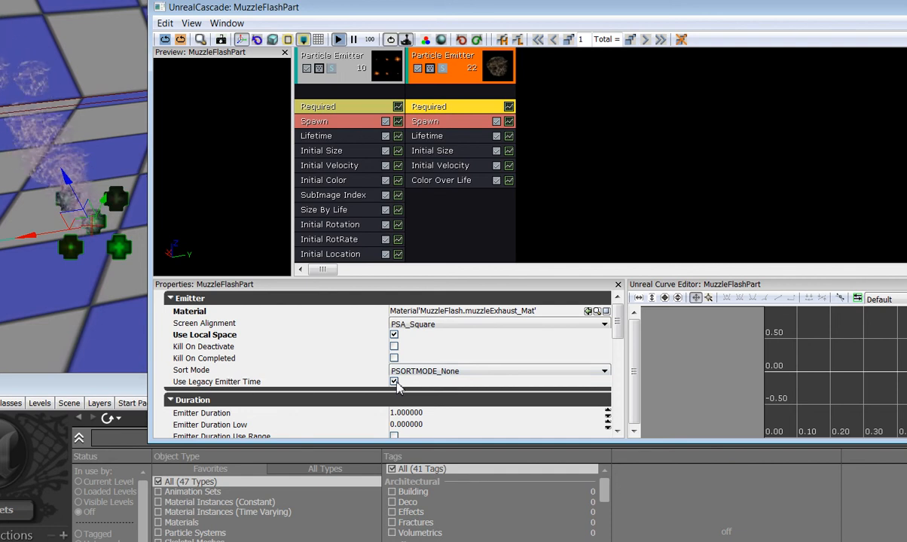
pyautogui.press('F2')
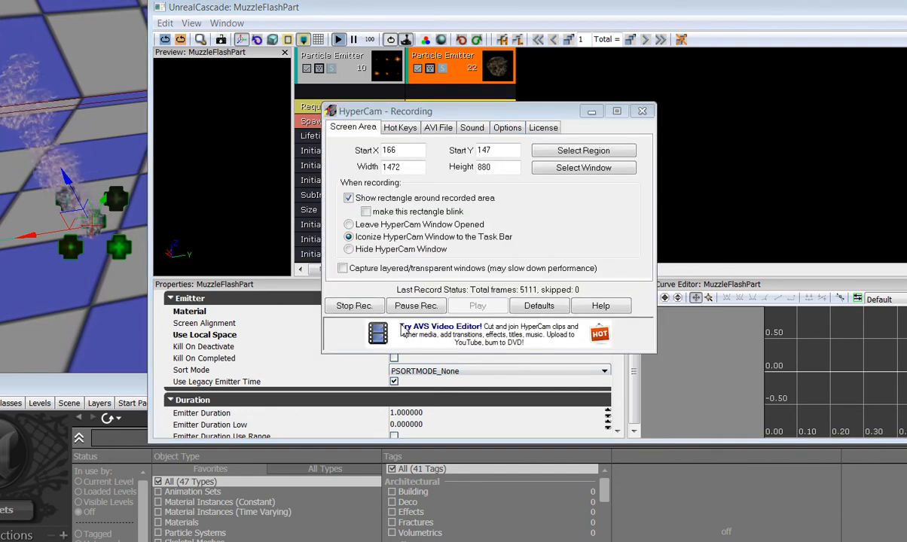
pyautogui.click(652, 257)
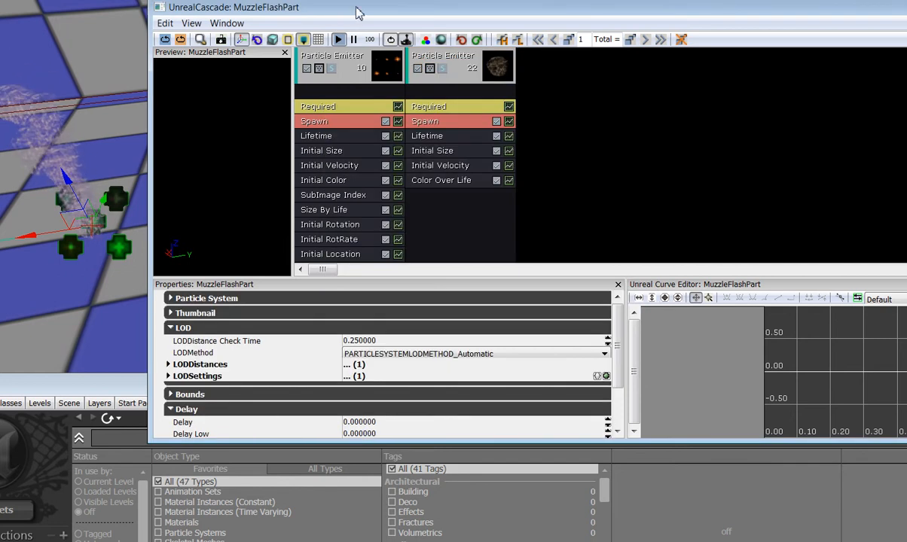
# Step: In the muzzleExhaust_Mat emitter's Required module, set Emitter Duration to 0.1 and Emitter Loops to 1
pyautogui.moveTo(359, 13); pyautogui.dragTo(357, 22)
pyautogui.click(353, 71)
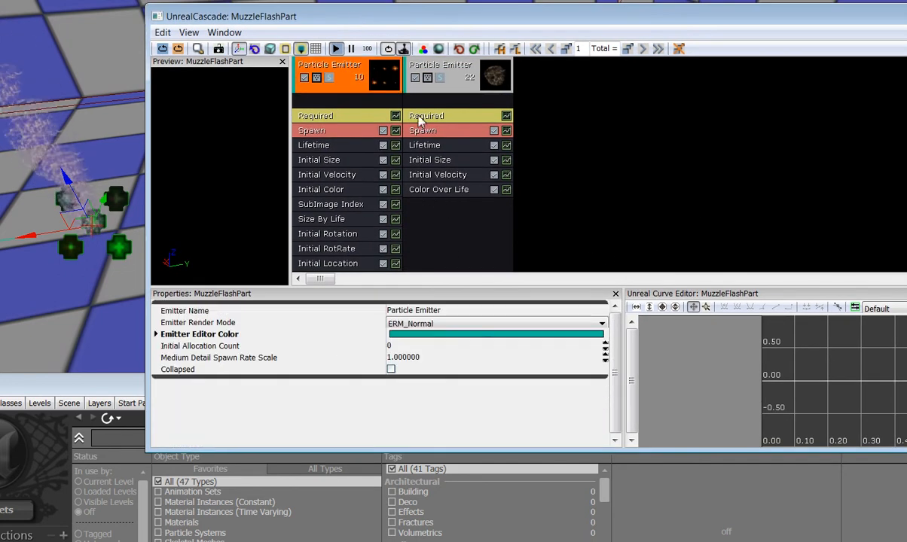
pyautogui.click(434, 73)
pyautogui.click(439, 122)
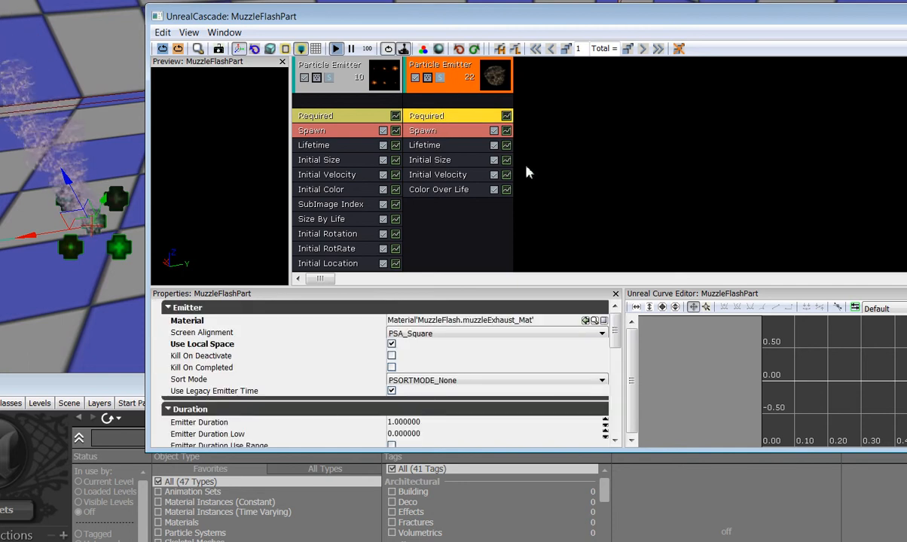
pyautogui.scroll(-3, 452, 361)
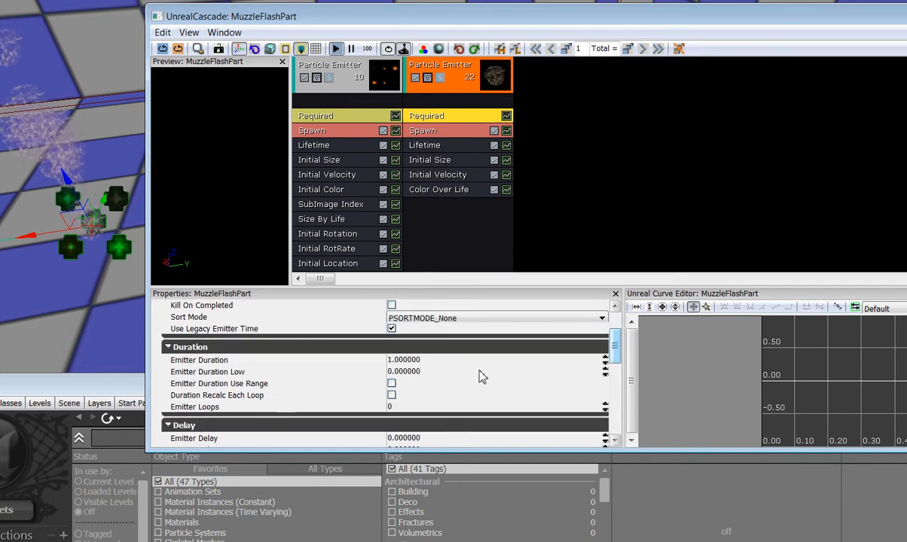
pyautogui.click(447, 361)
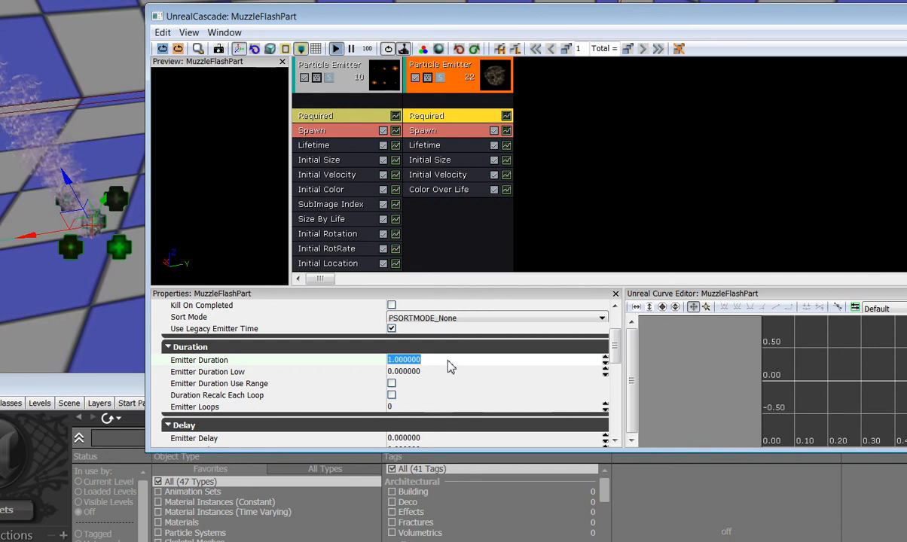
pyautogui.write('.1')
pyautogui.click(416, 396)
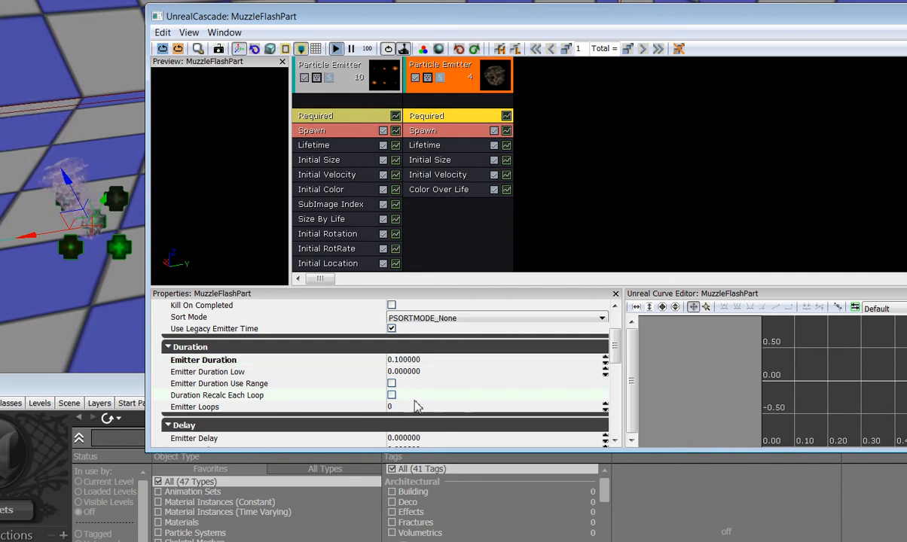
pyautogui.click(418, 407)
pyautogui.write('1')
pyautogui.click(424, 372)
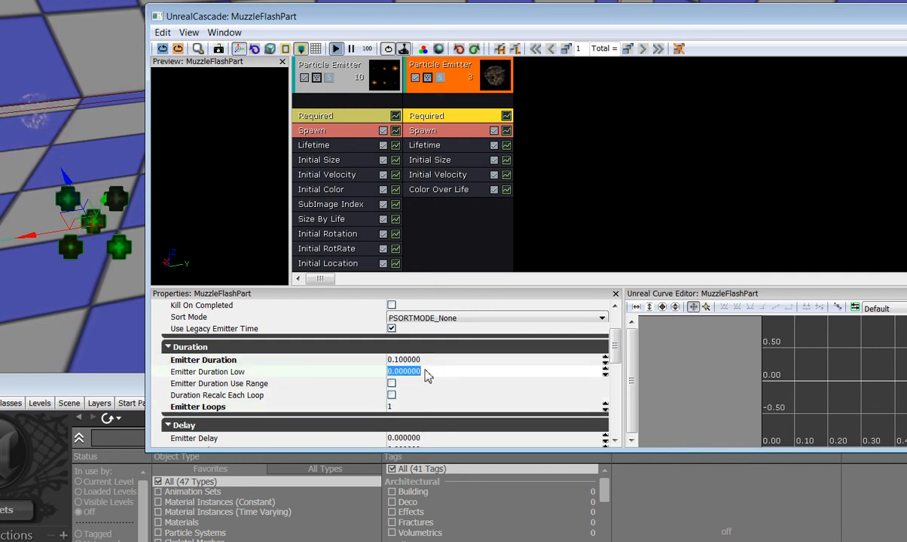
# Step: Set the constant spawn Rate of the muzzleExhaust_Mat emitter's Spawn module to 50
pyautogui.click(411, 132)
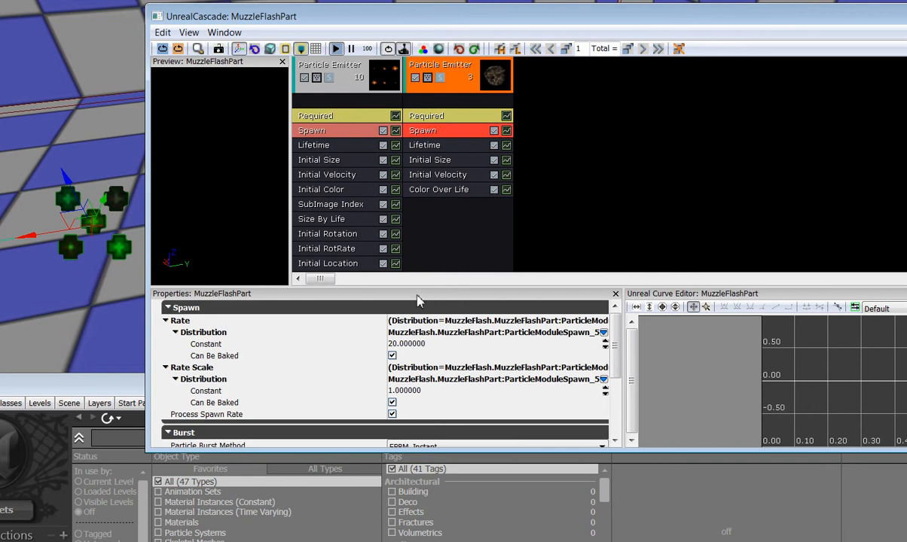
pyautogui.click(406, 352)
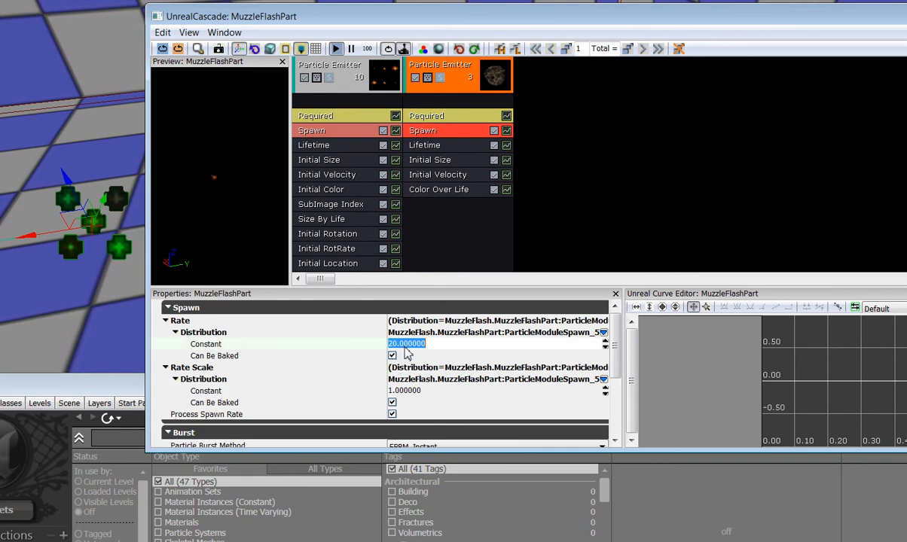
pyautogui.write('50')
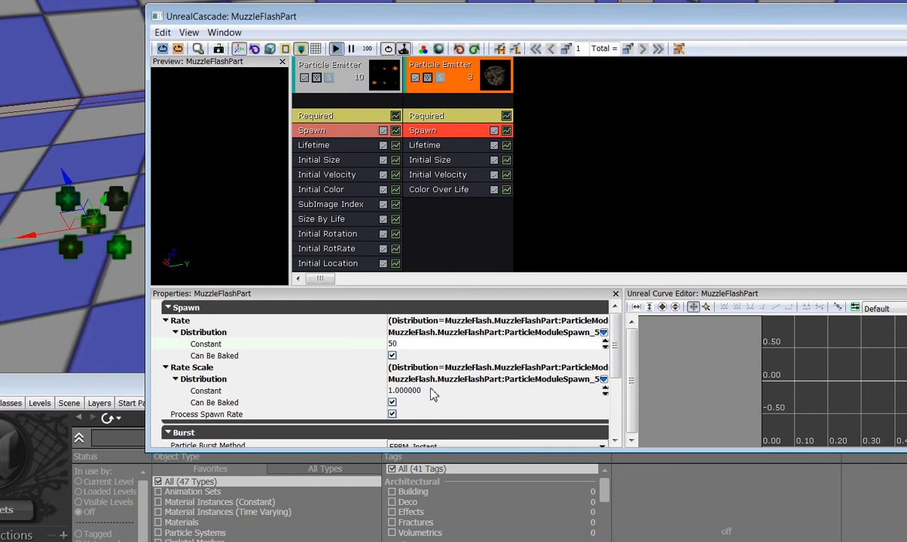
pyautogui.moveTo(616, 348); pyautogui.dragTo(606, 386)
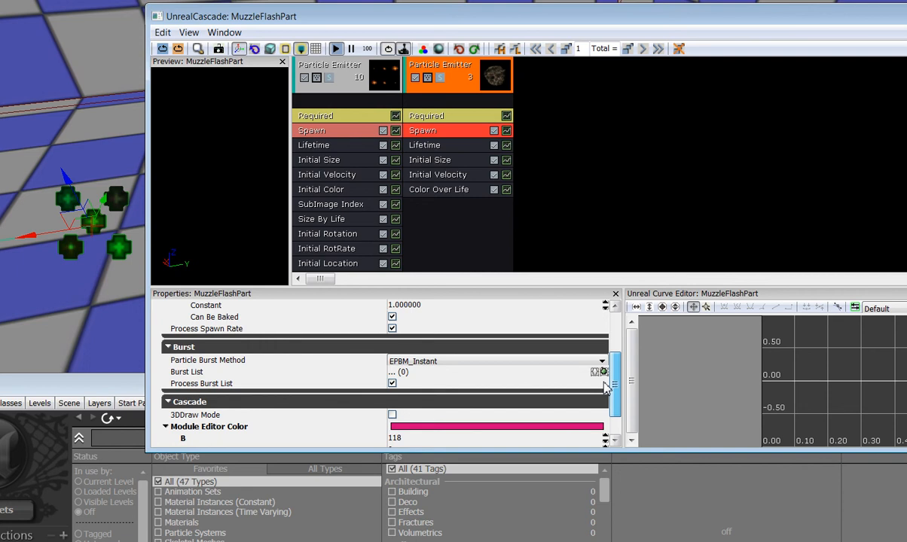
# Step: Set the exhaust emitter's Lifetime distribution to a Min of 0.3 and a Max of 0.4
pyautogui.click(427, 145)
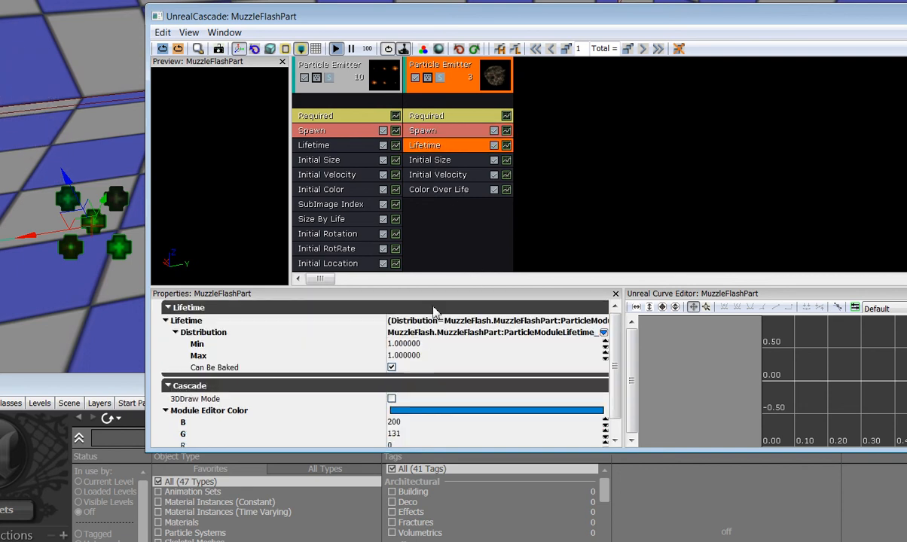
pyautogui.click(406, 347)
pyautogui.write('.3')
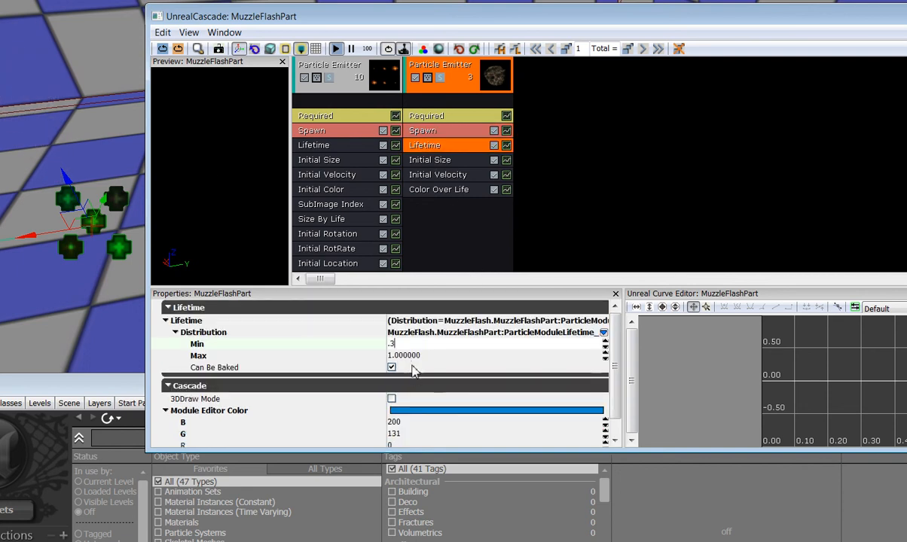
pyautogui.click(411, 355)
pyautogui.write('.4')
pyautogui.click(424, 344)
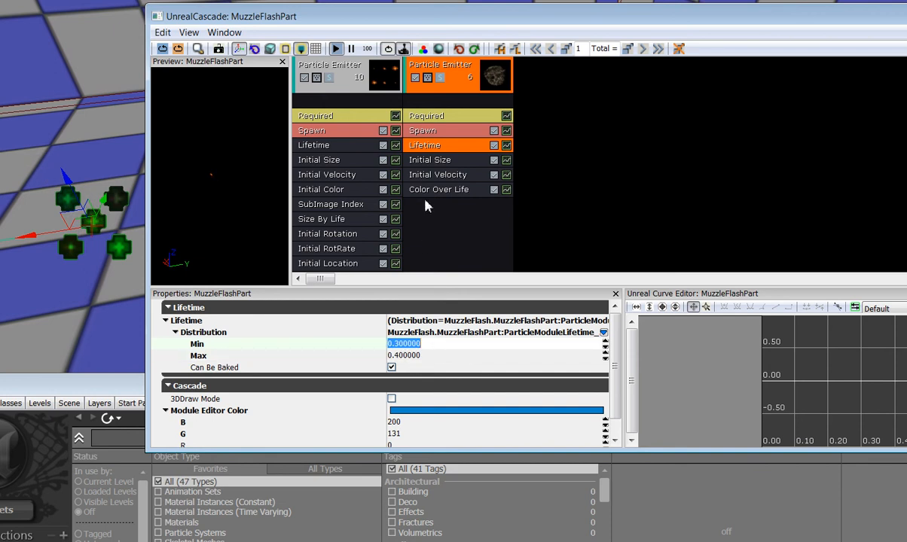
# Step: In the exhaust emitter's Initial Size module, set the Start Size Max to X 42, Y 0 and Z 0
pyautogui.click(427, 161)
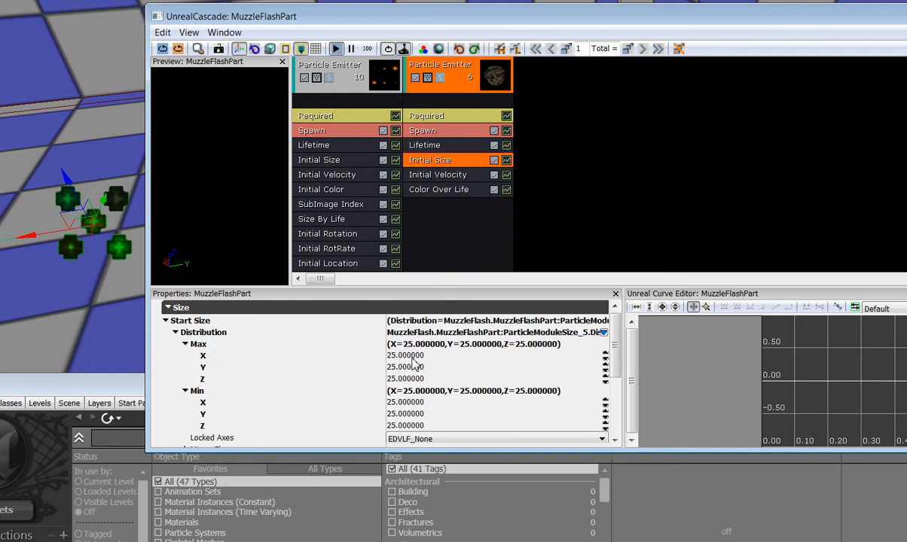
pyautogui.click(413, 358)
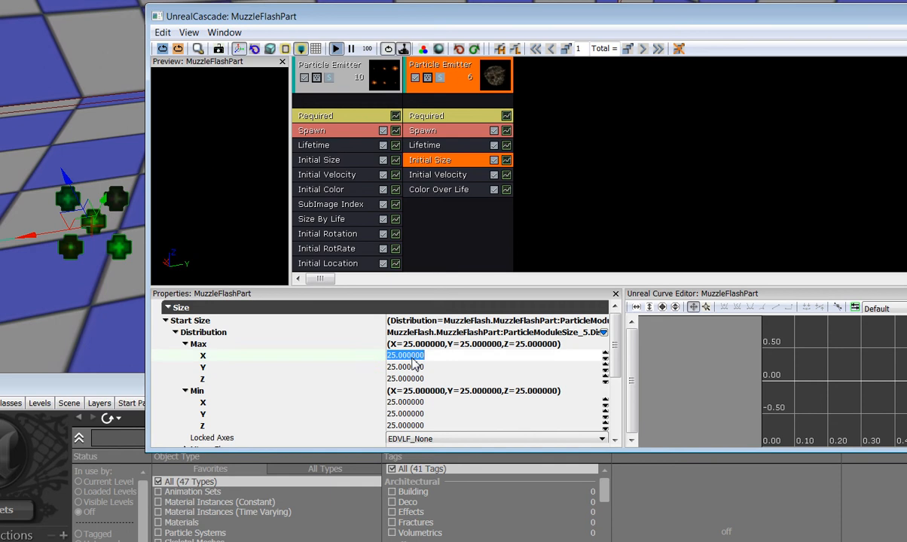
pyautogui.write('42')
pyautogui.press('Tab')
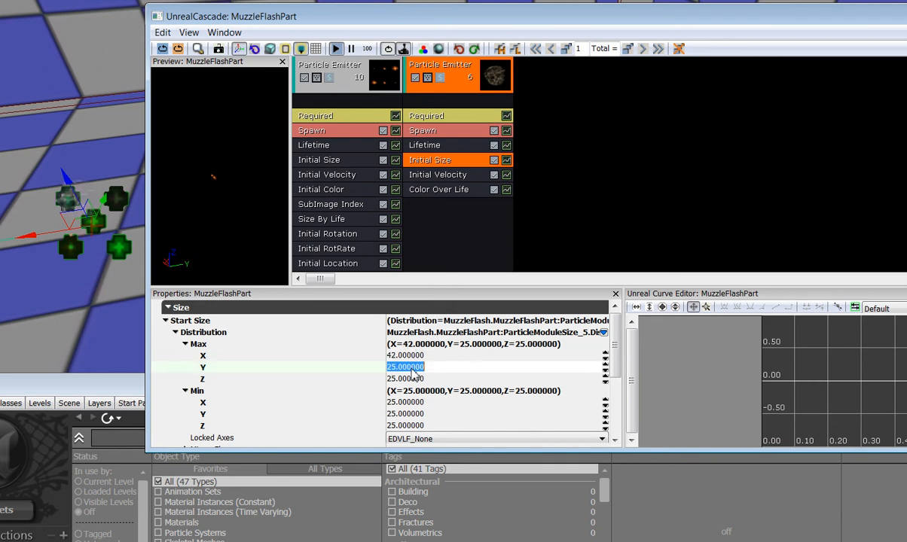
pyautogui.write('0')
pyautogui.press('Tab')
pyautogui.write('0')
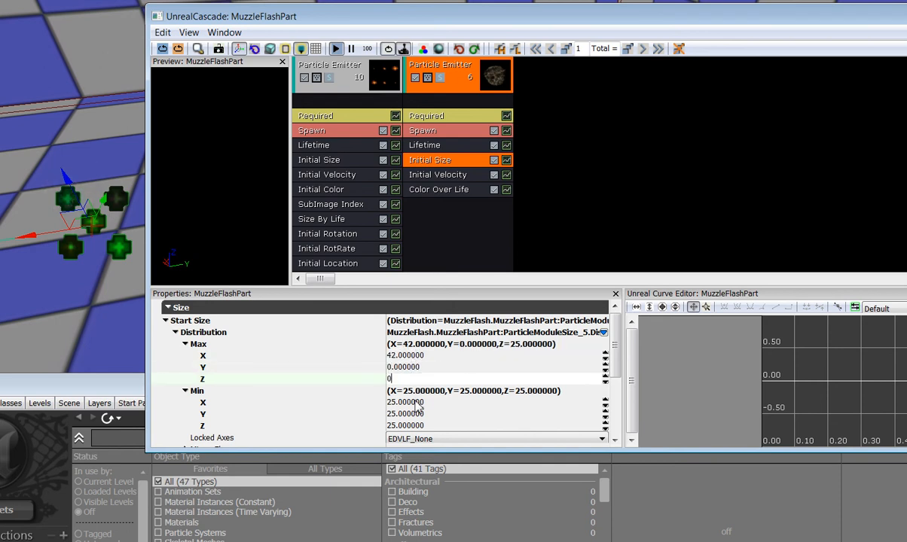
pyautogui.press('Tab')
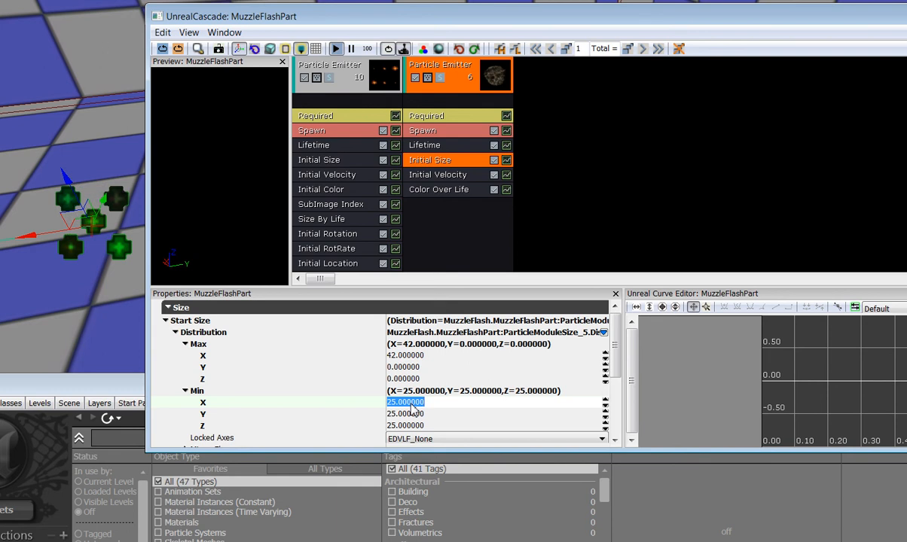
# Step: Set the exhaust emitter's Start Size Min to X 35, Y 0 and Z 0, and restart the particle system in the level
pyautogui.press('Tab')
pyautogui.write('0')
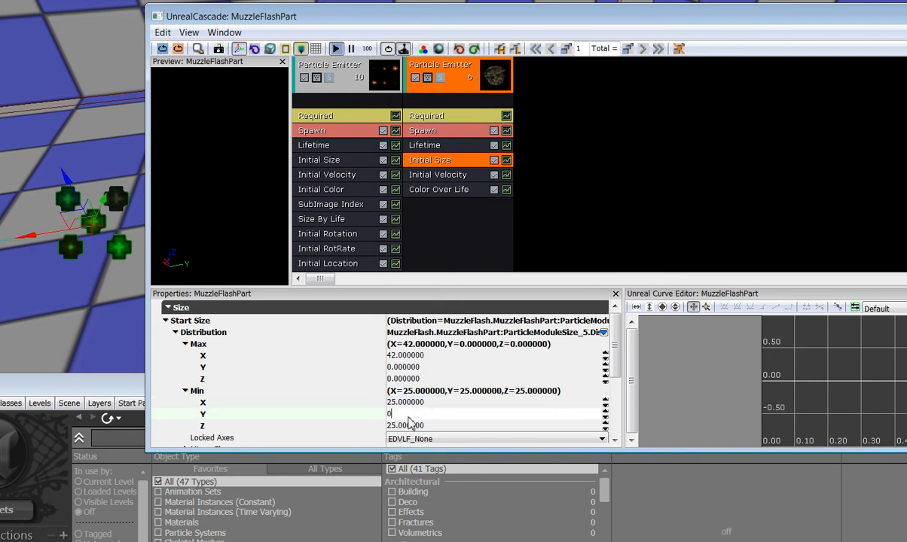
pyautogui.press('Tab')
pyautogui.write('0')
pyautogui.press('Tab')
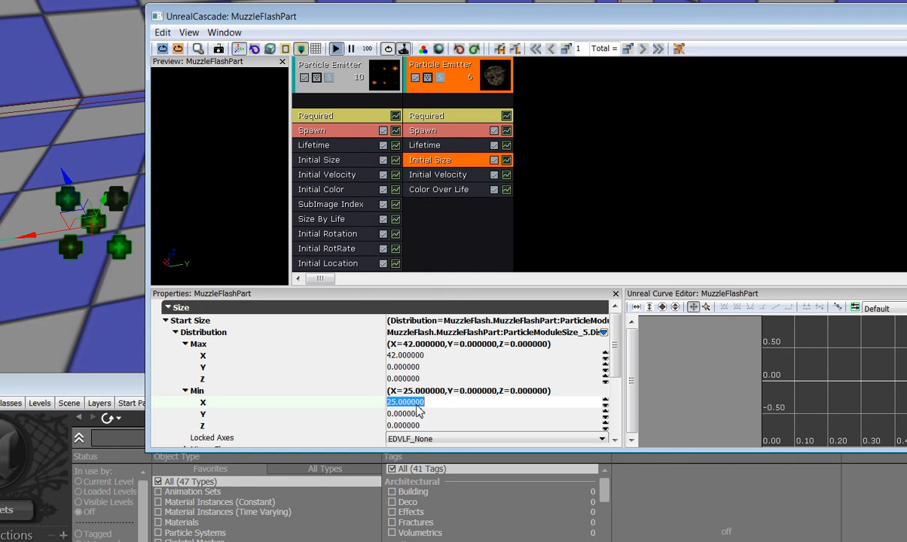
pyautogui.write('35')
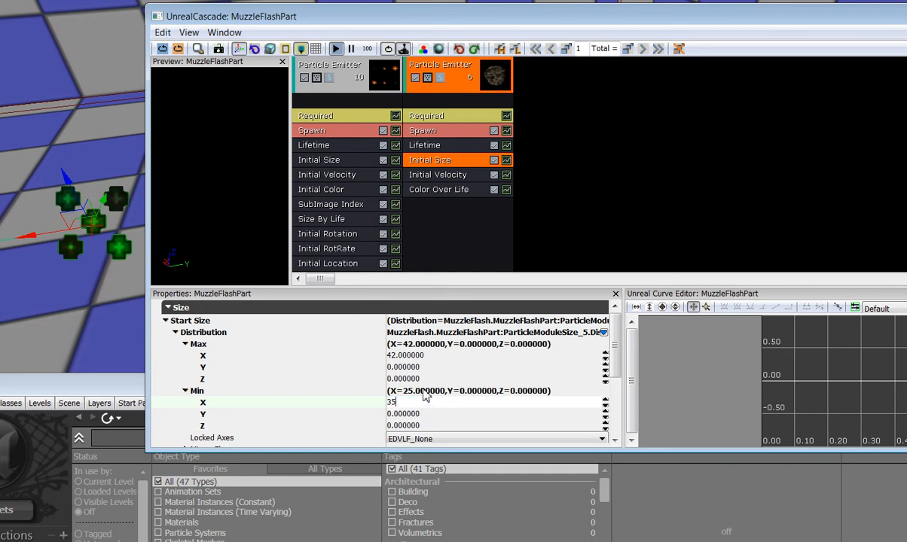
pyautogui.press('Tab')
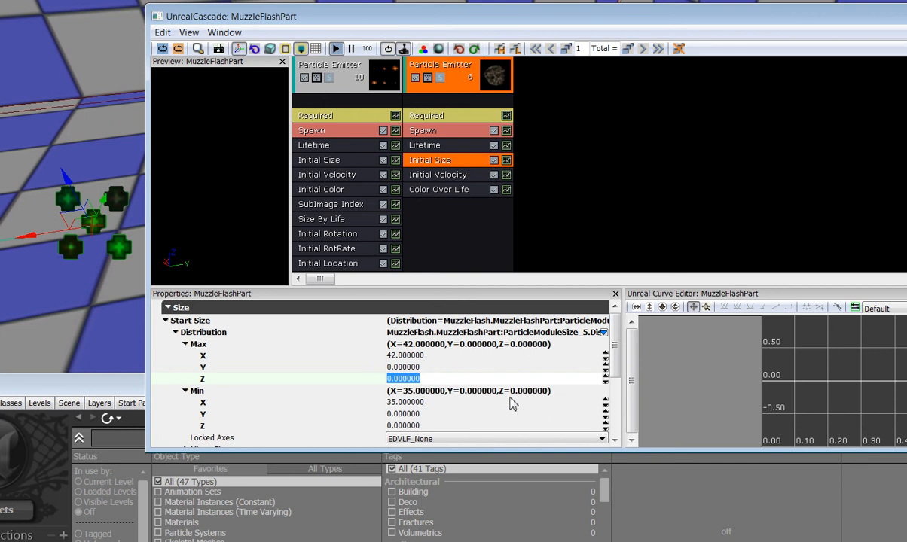
pyautogui.click(176, 49)
# Step: In the exhaust emitter's Initial Velocity module, set the X value of the Start Velocity Max and Min to 45
pyautogui.click(431, 178)
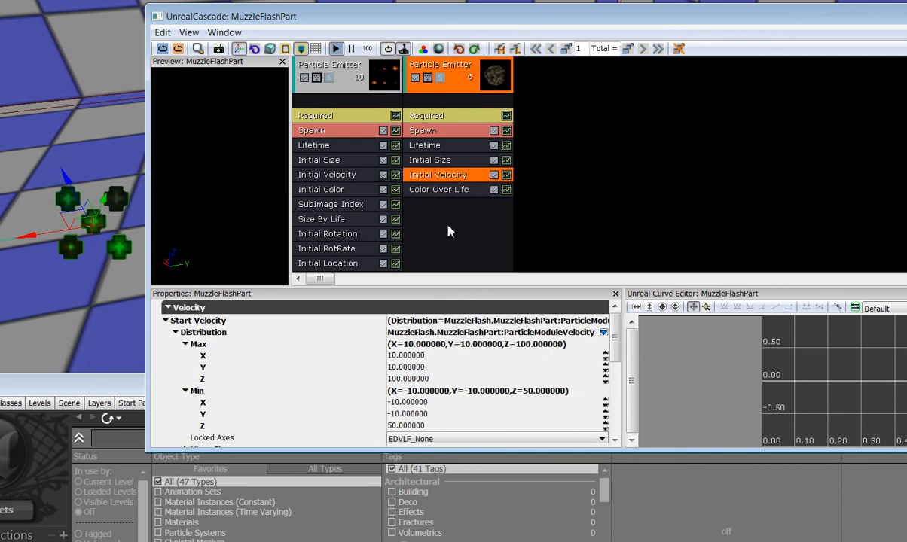
pyautogui.click(421, 355)
pyautogui.write('45')
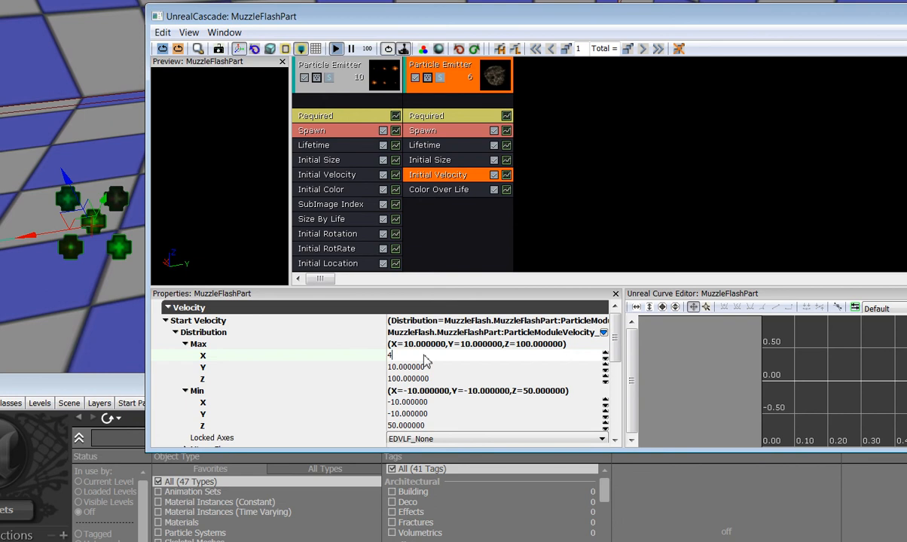
pyautogui.click(400, 402)
pyautogui.write('45')
# Step: Set the Y and Z values of the exhaust emitter's Start Velocity Max and Min to 0
pyautogui.click(403, 366)
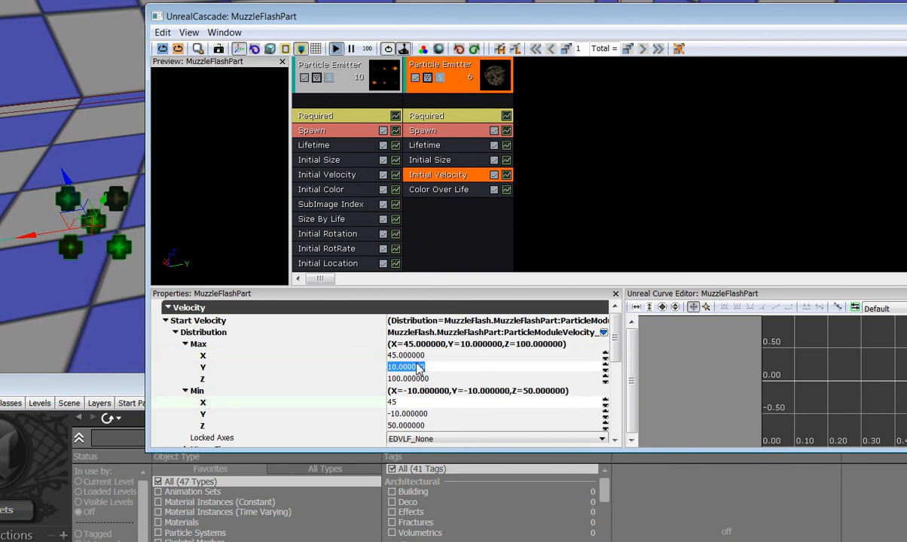
pyautogui.write('0')
pyautogui.click(415, 378)
pyautogui.write('0')
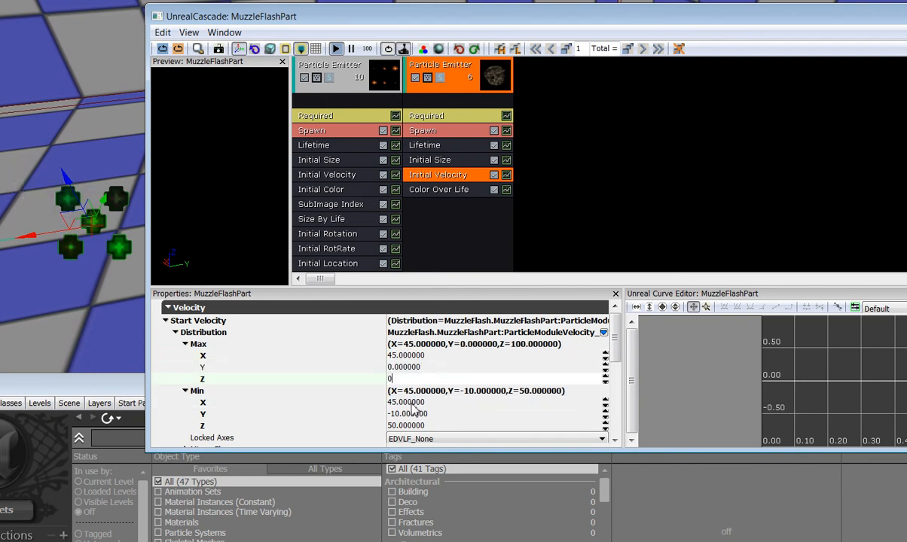
pyautogui.click(405, 402)
pyautogui.click(407, 413)
pyautogui.write('0')
pyautogui.click(413, 426)
pyautogui.write('0')
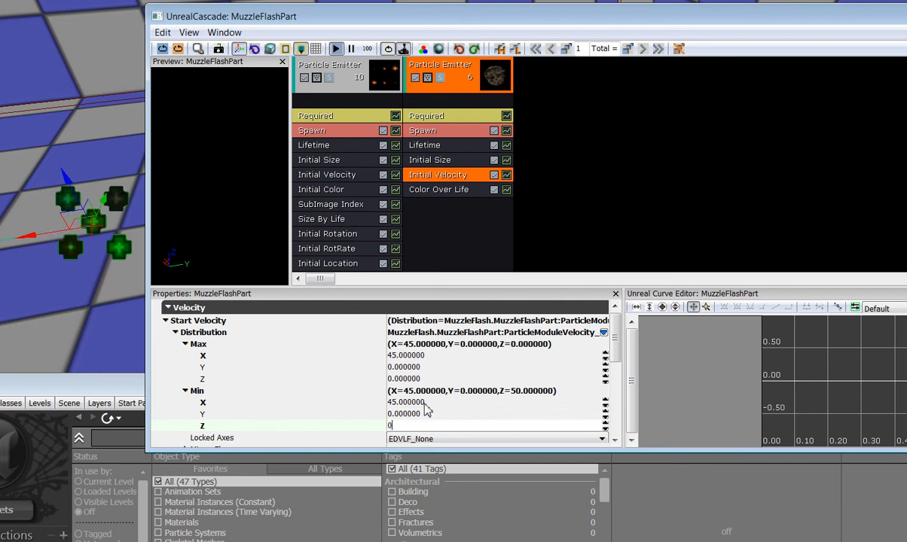
pyautogui.click(428, 404)
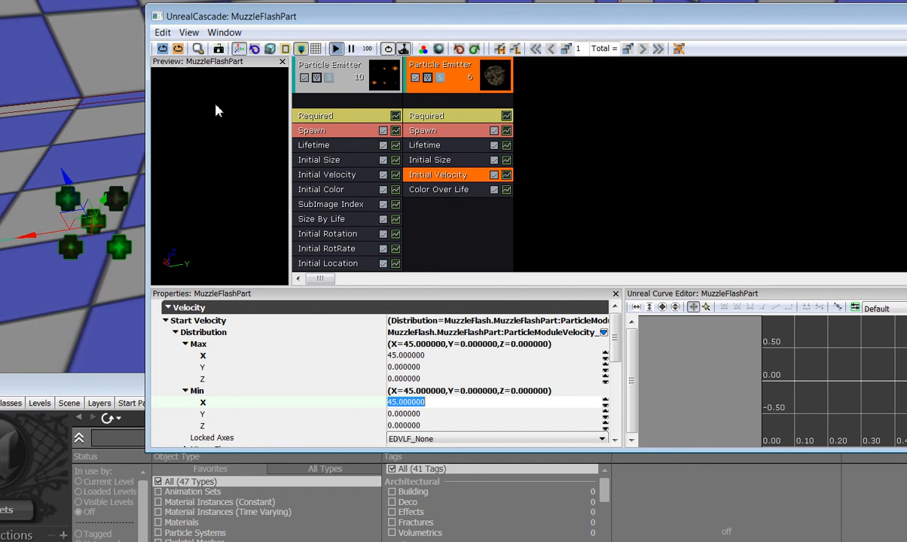
# Step: Replace the exhaust emitter's Color Over Life module with an Initial Color module
pyautogui.click(433, 190)
pyautogui.rightClick(435, 193)
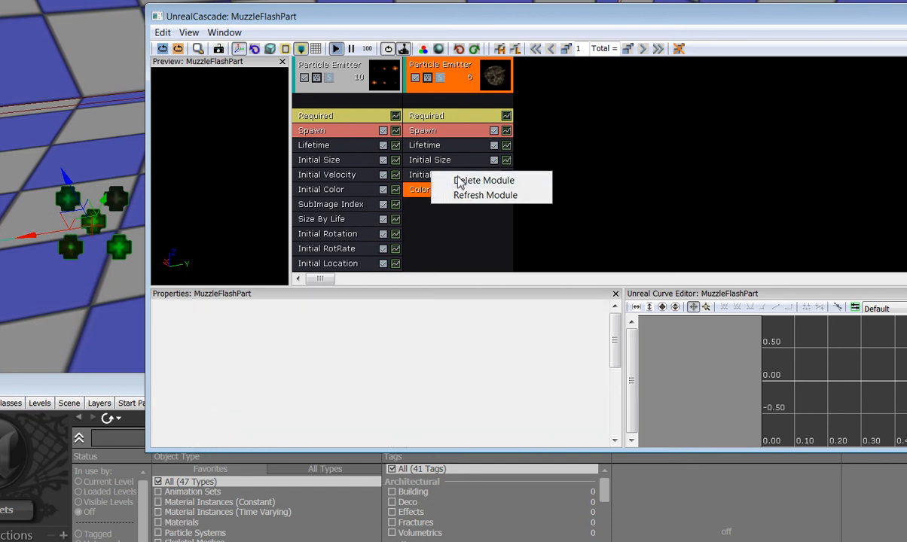
pyautogui.click(461, 181)
pyautogui.rightClick(442, 199)
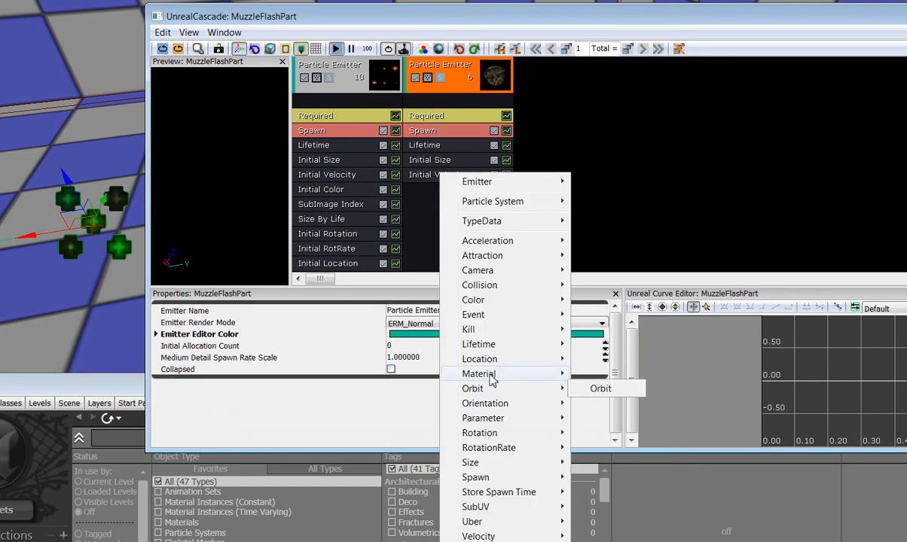
pyautogui.moveTo(492, 301)
pyautogui.click(649, 301)
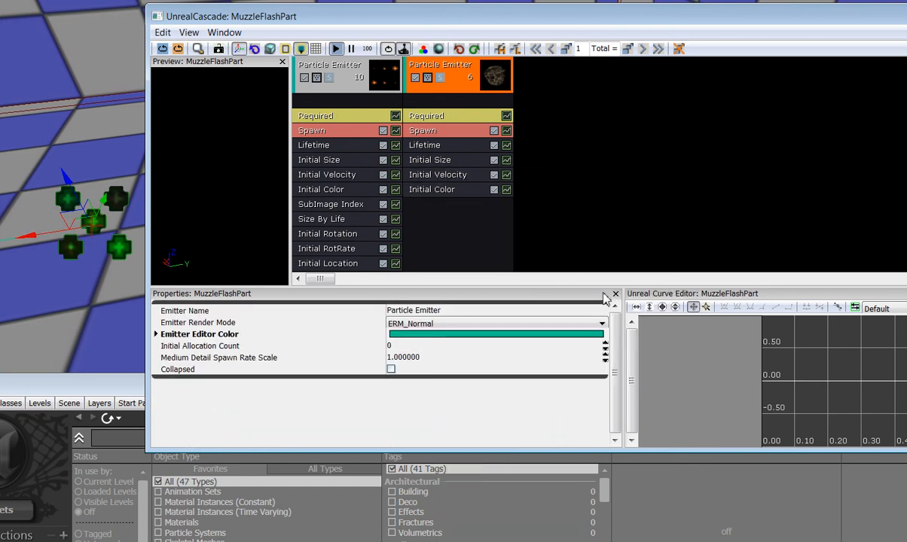
# Step: Add a Size By Life module to the exhaust emitter and insert another point at the start of its Life Multiplier curve
pyautogui.rightClick(438, 207)
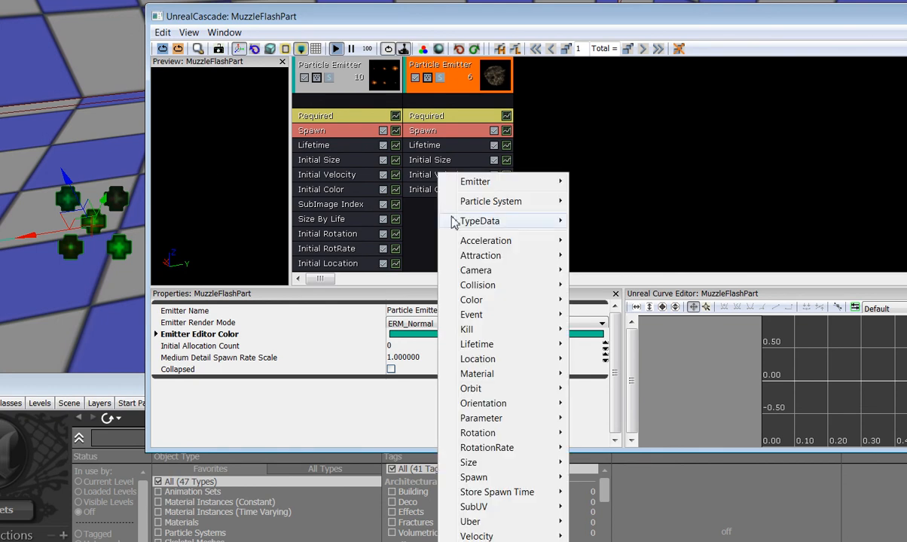
pyautogui.moveTo(482, 463)
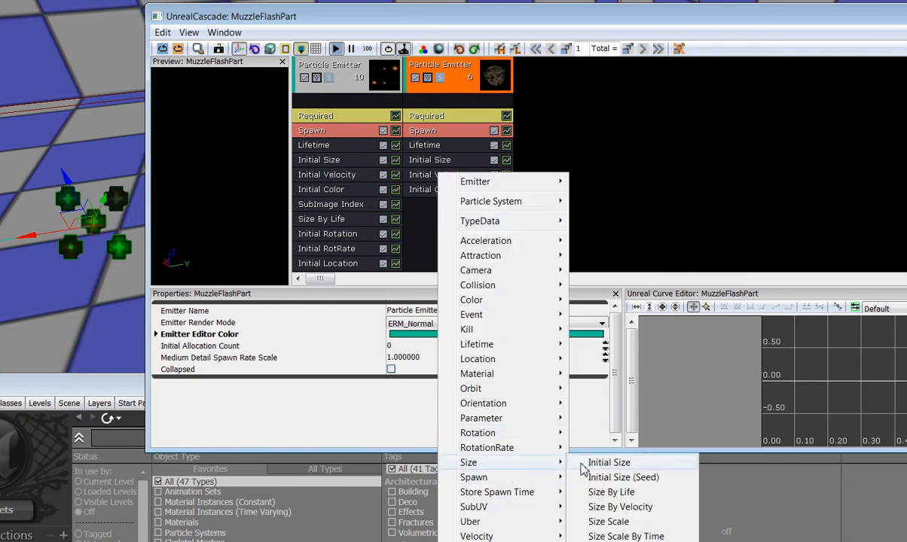
pyautogui.click(633, 491)
pyautogui.click(440, 204)
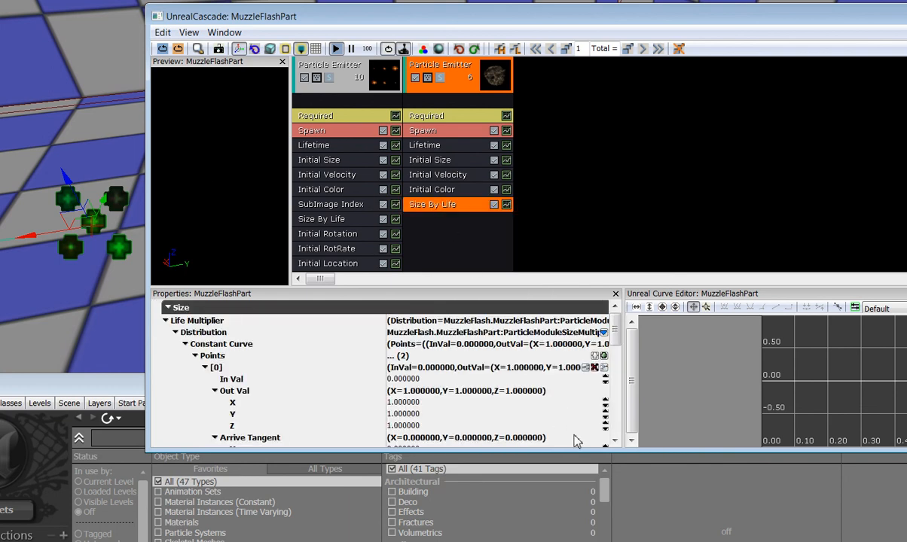
pyautogui.click(604, 368)
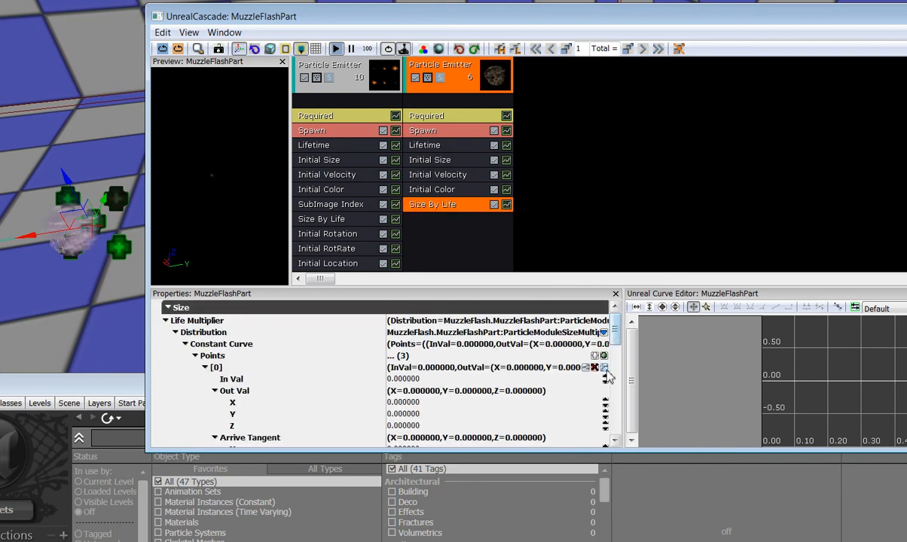
# Step: Set the Out Val X of the first Life Multiplier curve point to 0.002
pyautogui.click(415, 378)
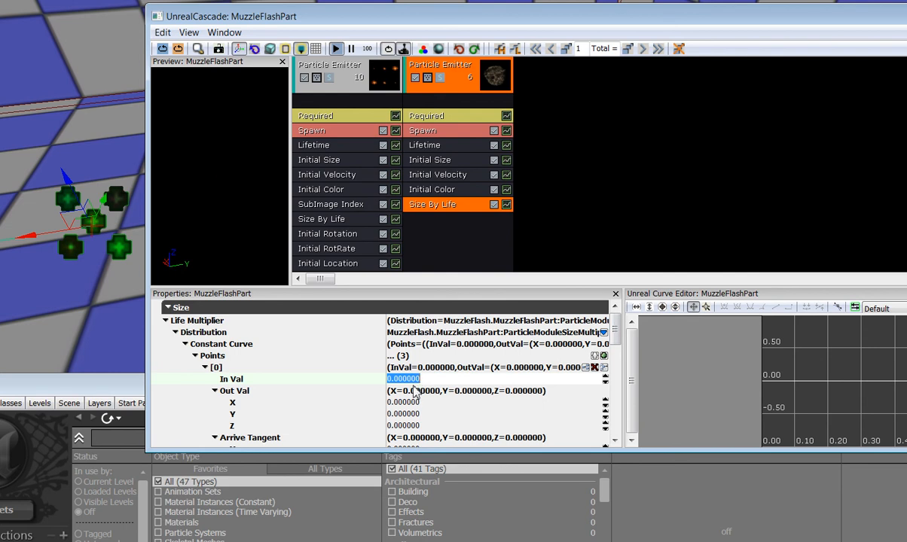
pyautogui.click(411, 402)
pyautogui.write('.')
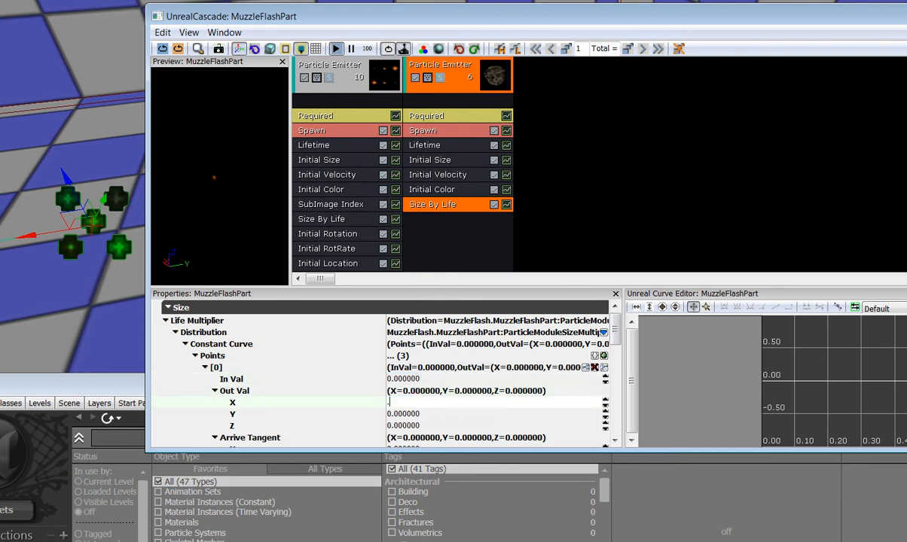
pyautogui.write('002')
pyautogui.click(407, 415)
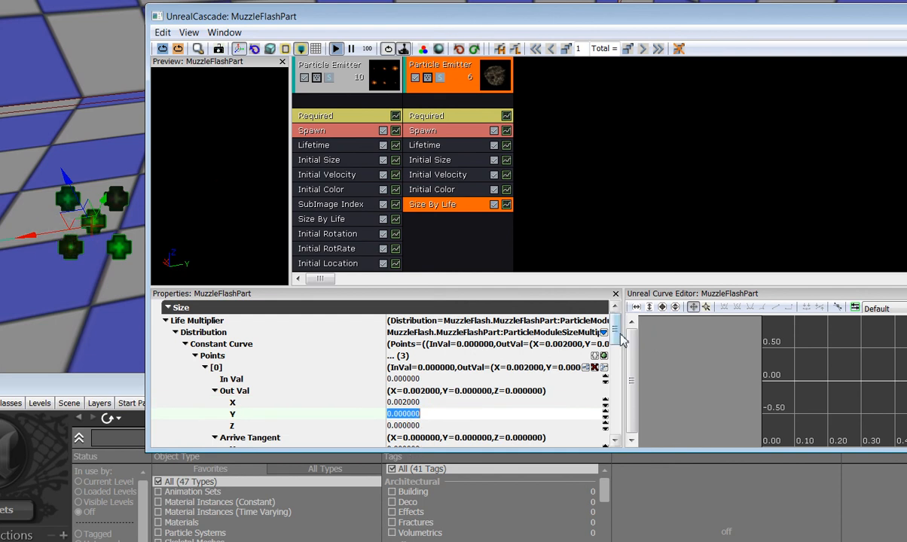
# Step: For the second Life Multiplier point, set In Val to 0.02 and Out Val X to 0.4
pyautogui.moveTo(621, 334); pyautogui.dragTo(618, 362)
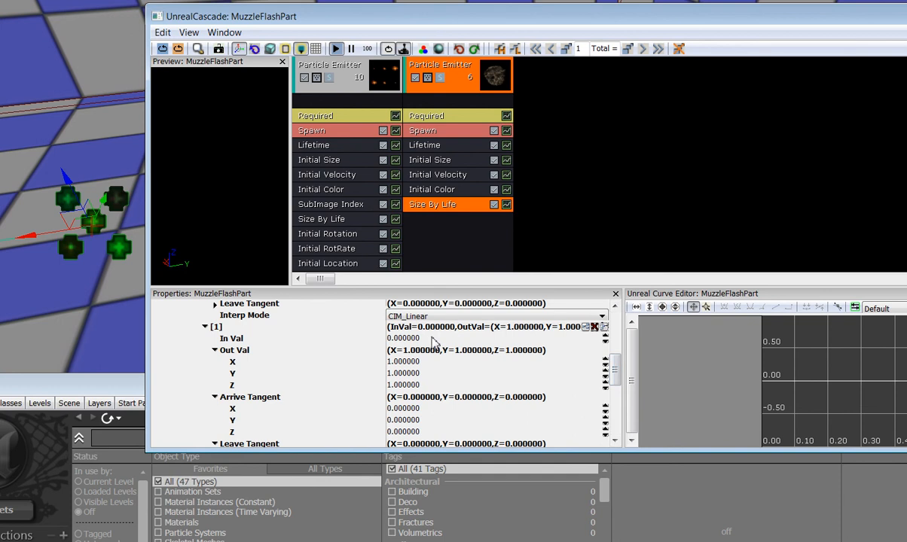
pyautogui.click(433, 341)
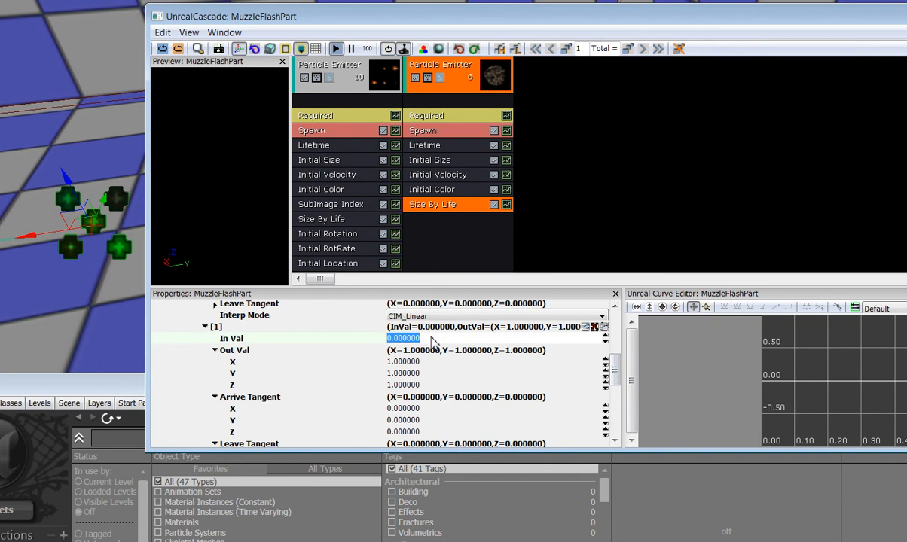
pyautogui.write('.02')
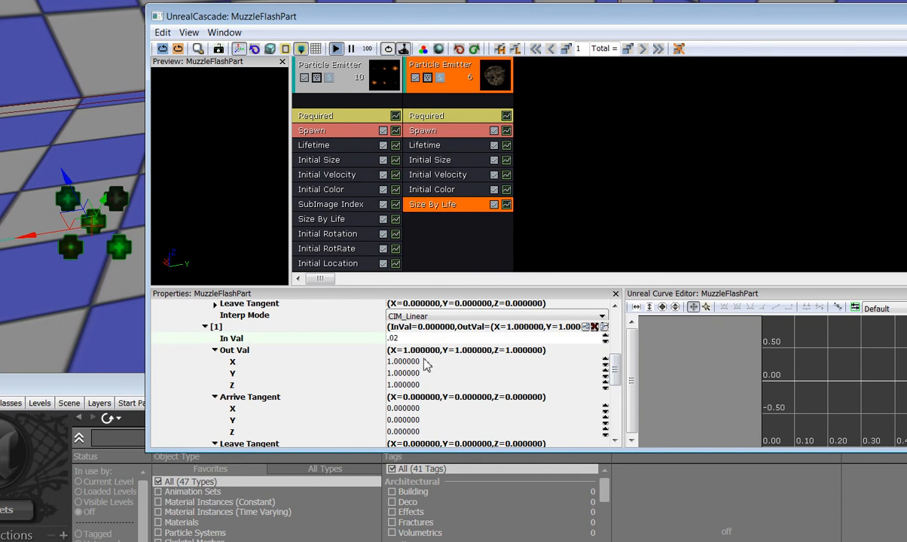
pyautogui.click(426, 365)
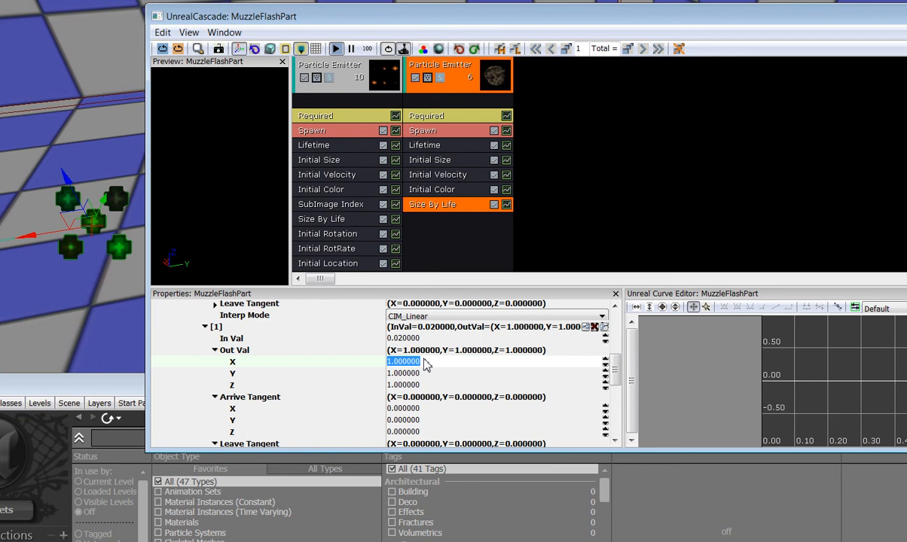
pyautogui.write('.4')
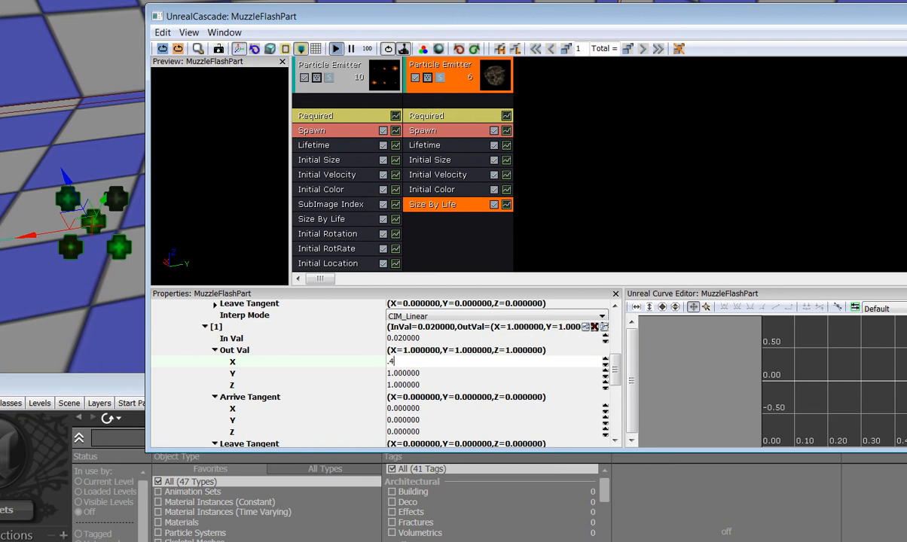
# Step: Set the second Life Multiplier point's Out Val Y and Z to 0.9
pyautogui.click(423, 375)
pyautogui.write('.9')
pyautogui.click(425, 386)
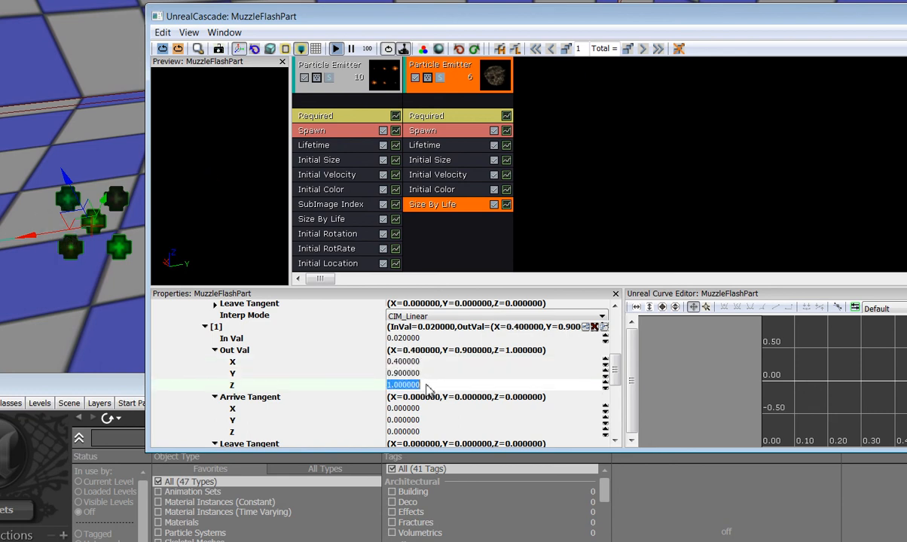
pyautogui.write('.9')
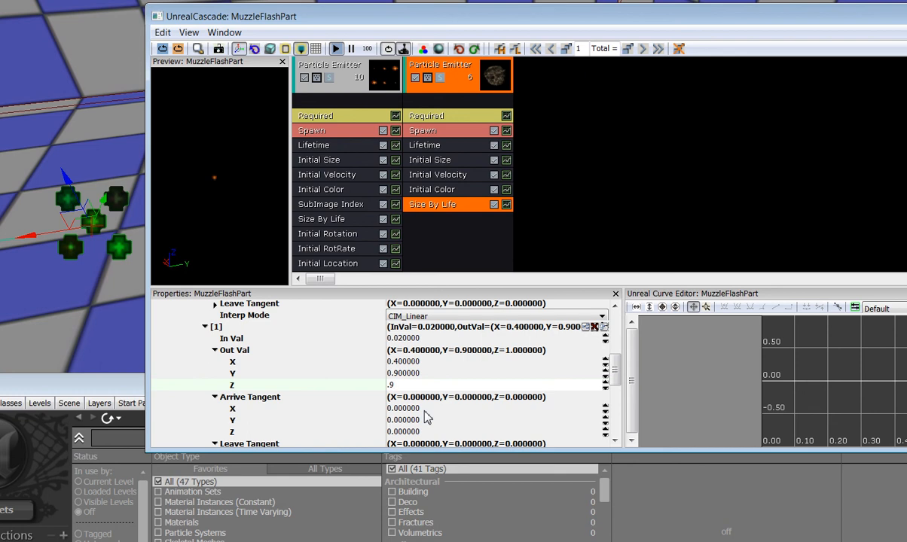
# Step: Set the second Life Multiplier point's Out Val Y and Z to 0
pyautogui.click(414, 373)
pyautogui.write('0')
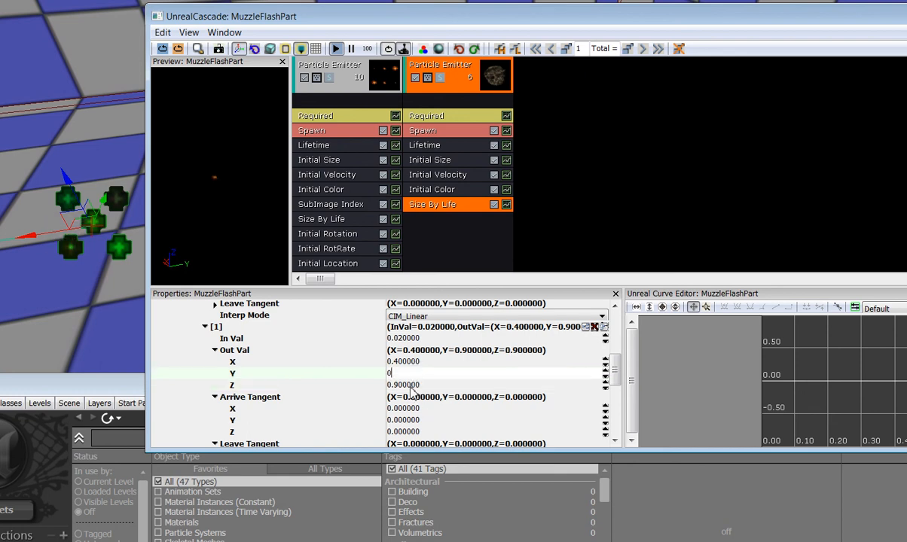
pyautogui.click(411, 387)
pyautogui.write('0')
# Step: Set the X values of the second Life Multiplier point's Arrive Tangent and Leave Tangent to 0.9
pyautogui.click(412, 409)
pyautogui.write('.')
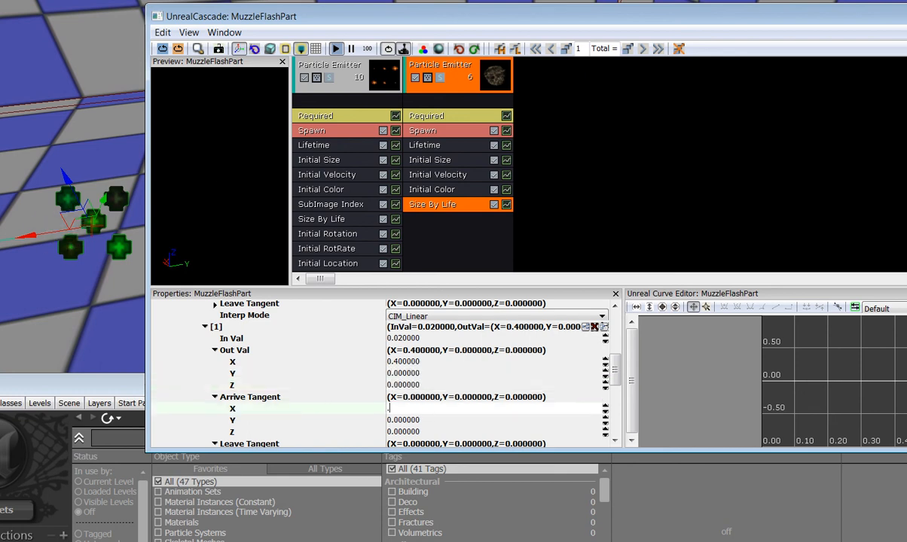
pyautogui.write('9')
pyautogui.press('Return')
pyautogui.scroll(-3, 424, 399)
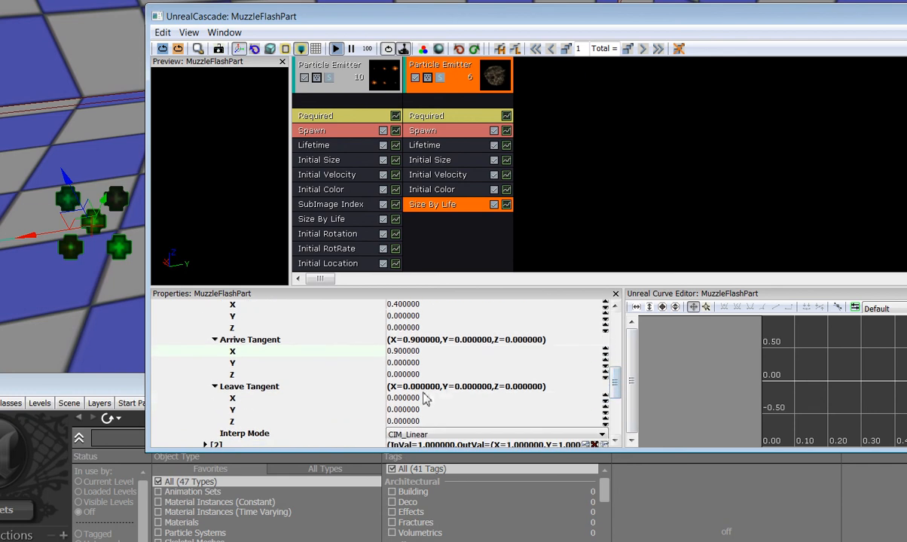
pyautogui.click(424, 398)
pyautogui.write('.9')
pyautogui.click(408, 352)
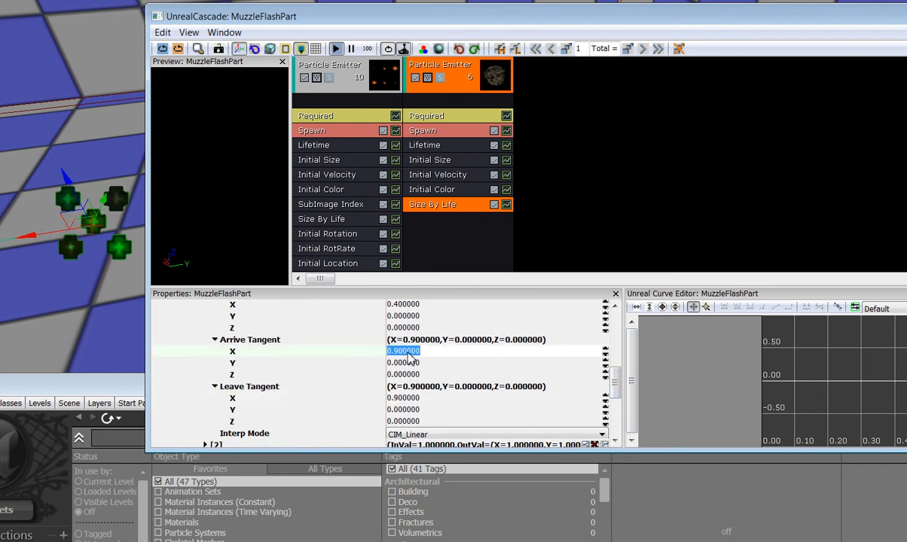
# Step: Expand the third Life Multiplier point and set its In Val to 0.8 and Out Val X to 0.9
pyautogui.scroll(-5, 579, 368)
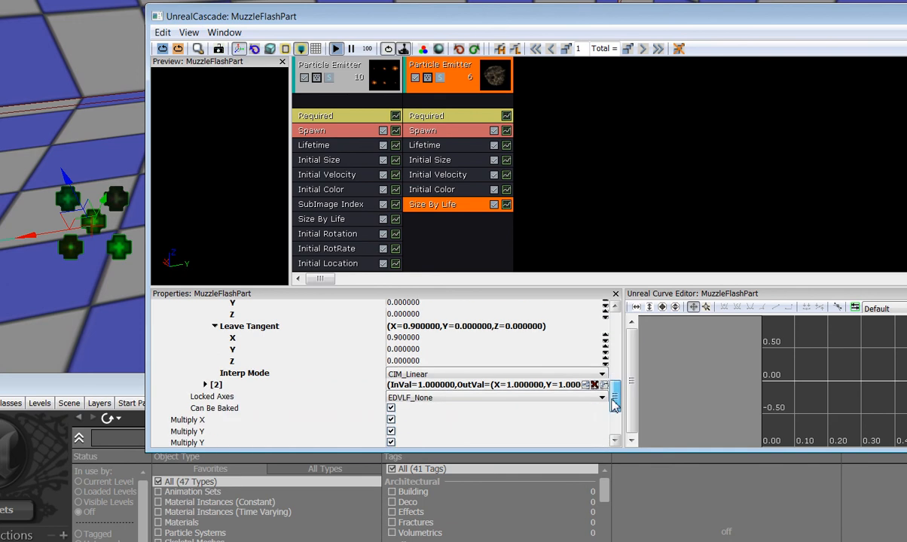
pyautogui.click(204, 326)
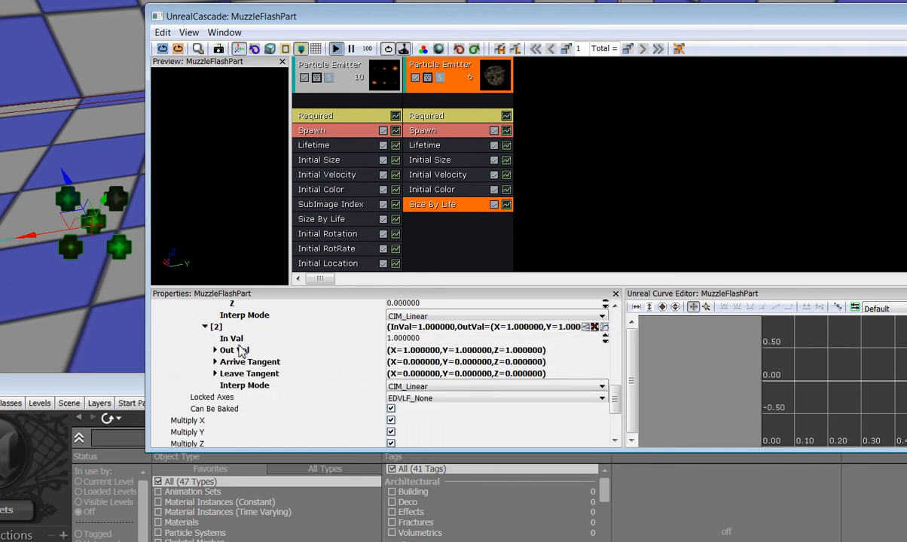
pyautogui.click(215, 350)
pyautogui.click(416, 339)
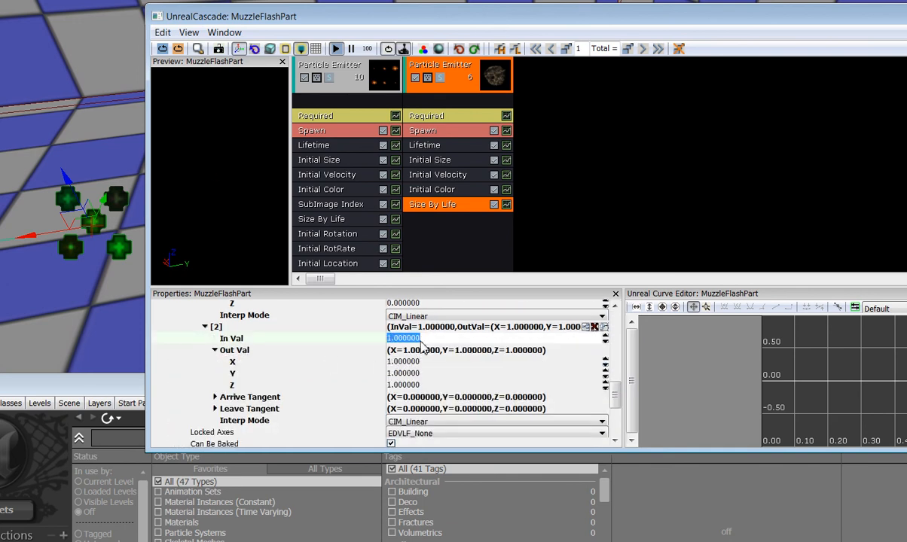
pyautogui.write('.8')
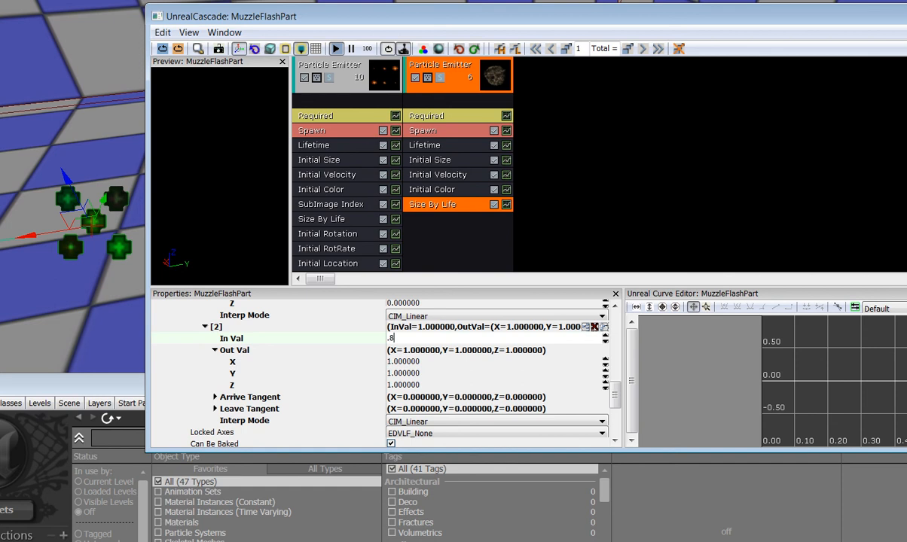
pyautogui.click(418, 363)
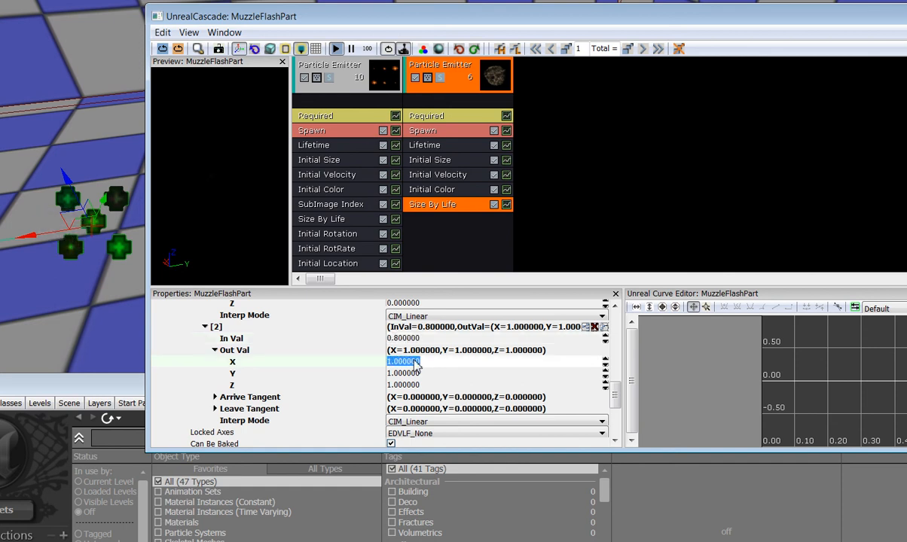
pyautogui.write('.9')
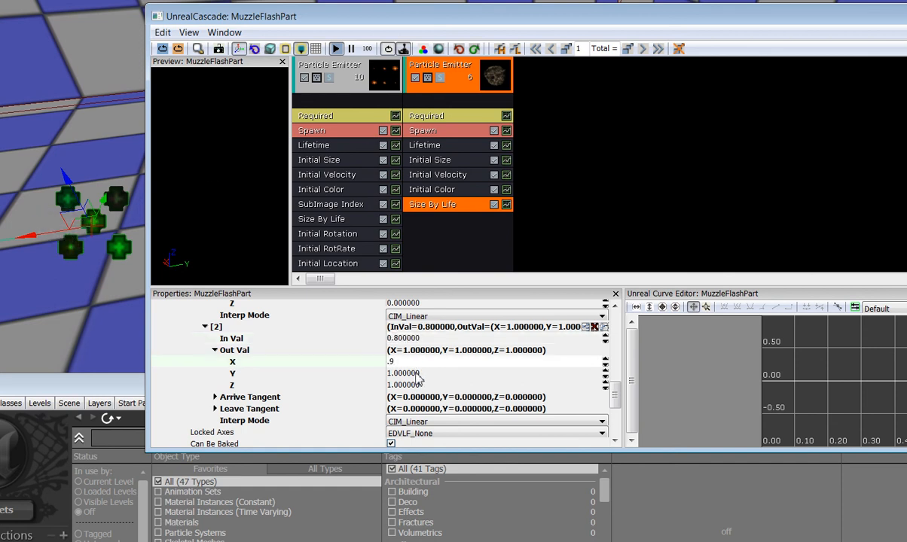
pyautogui.click(418, 375)
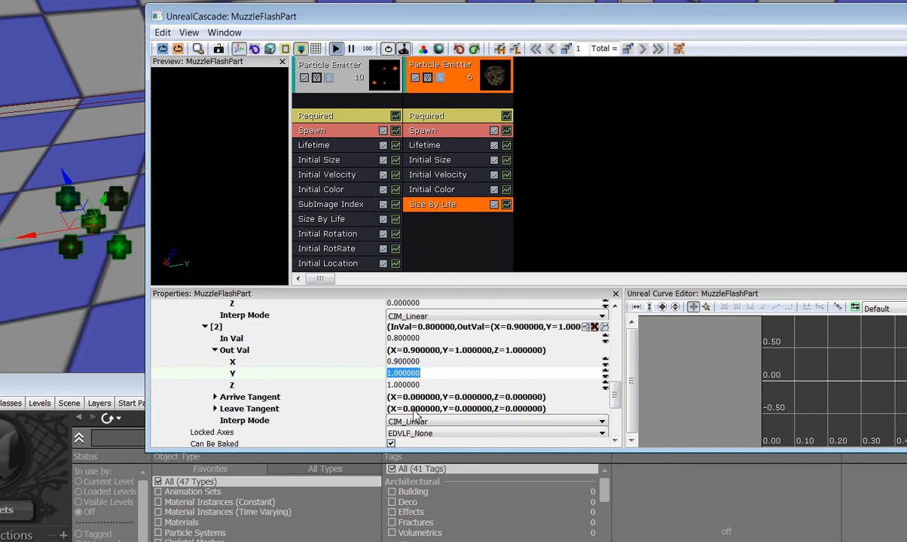
# Step: Expand the third Life Multiplier point's Leave Tangent and set its X value to 1.3
pyautogui.click(419, 411)
pyautogui.doubleClick(297, 409)
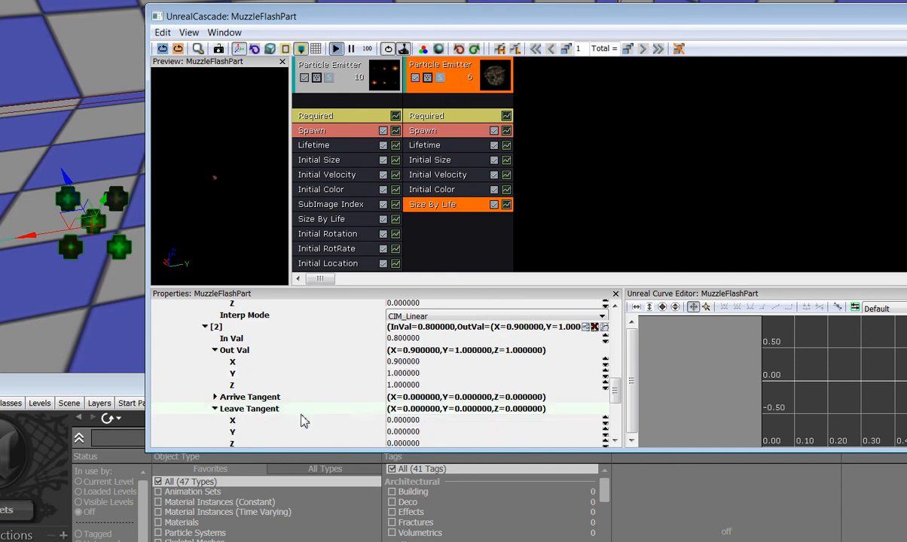
pyautogui.click(407, 420)
pyautogui.write('1')
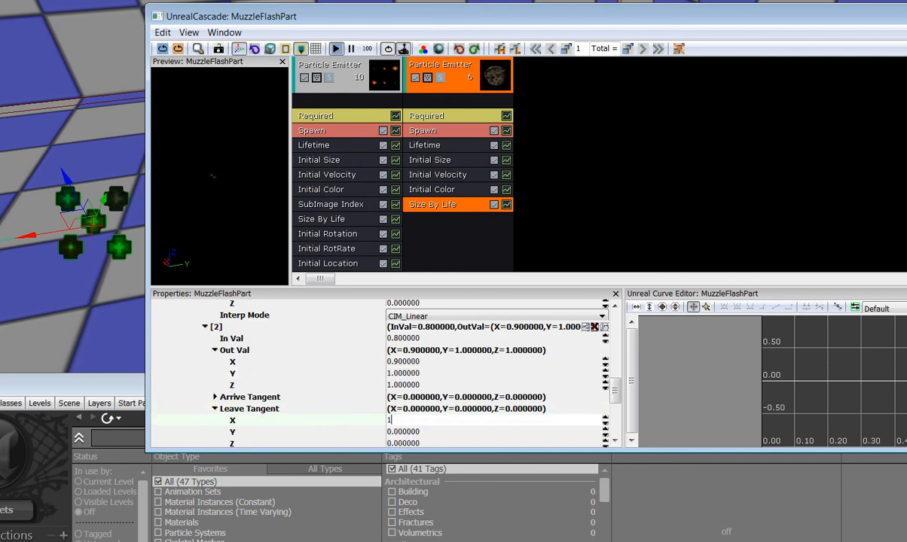
pyautogui.write('.3')
pyautogui.press('Return')
# Step: Set Locked Axes of the exhaust emitter's Life Multiplier distribution to EDVLF_XYZ
pyautogui.moveTo(618, 385); pyautogui.dragTo(614, 403)
pyautogui.scroll(-1, 613, 402)
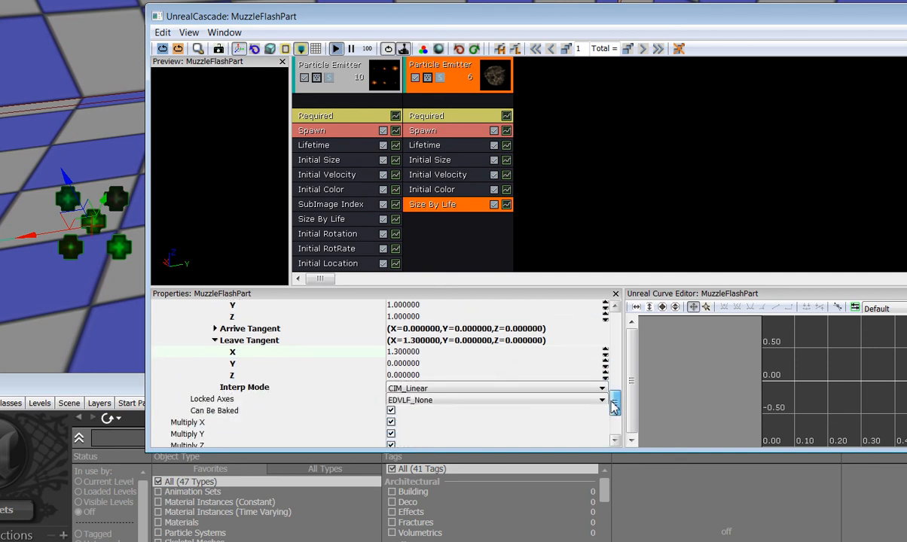
pyautogui.click(527, 393)
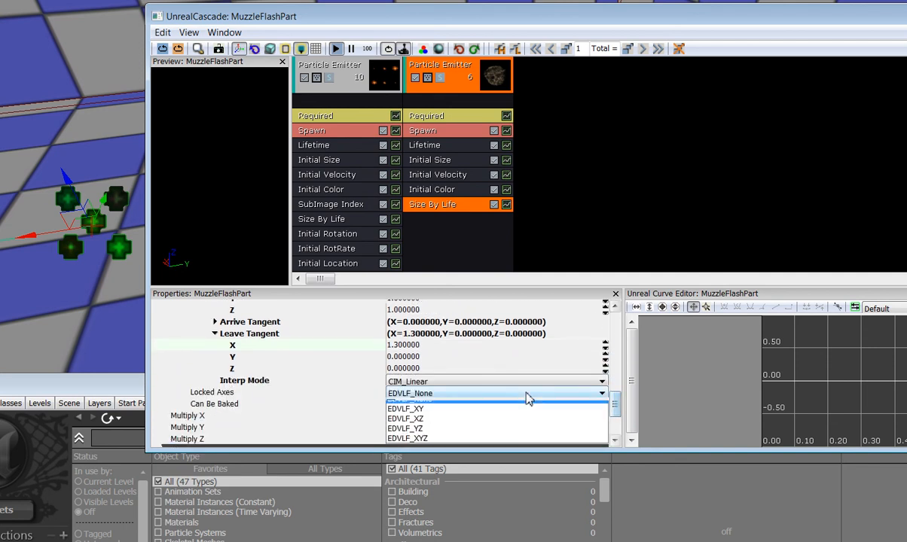
pyautogui.click(483, 446)
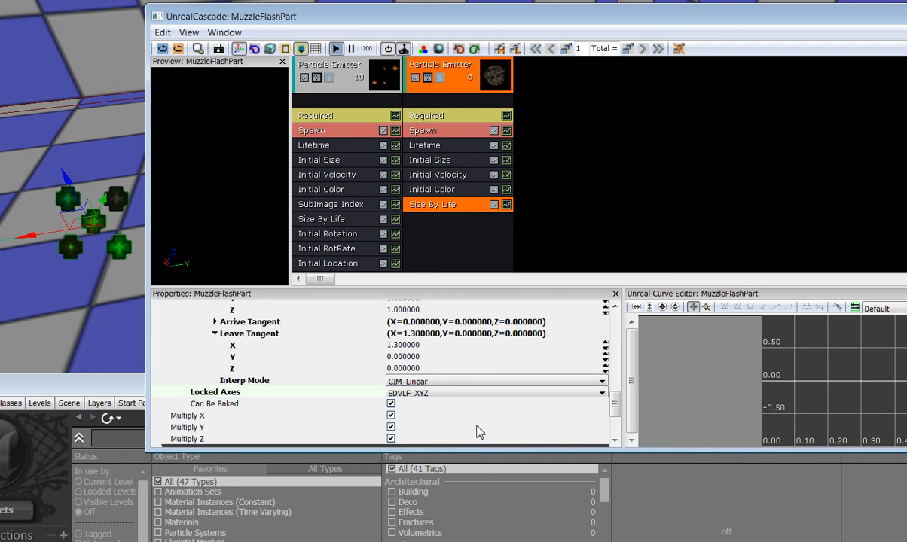
# Step: Add an Initial Location module to the exhaust emitter and select it
pyautogui.rightClick(415, 227)
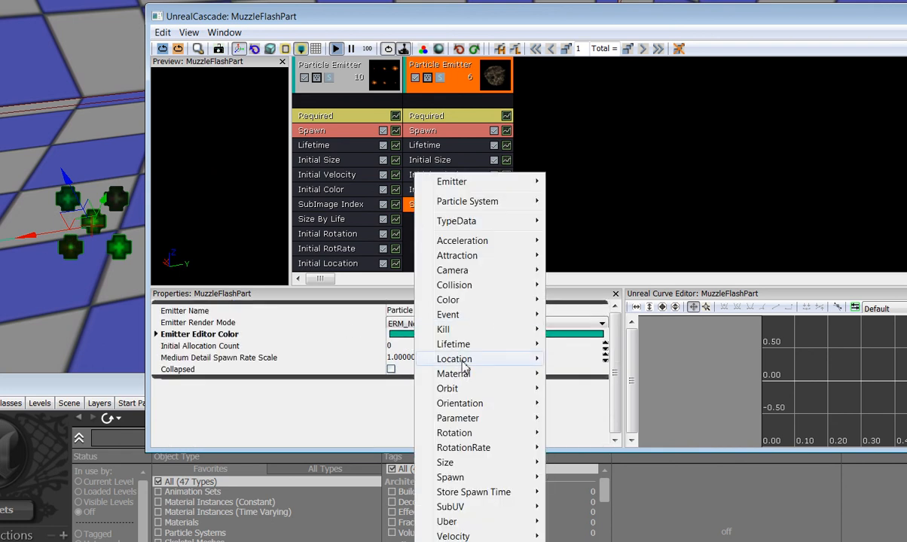
pyautogui.moveTo(464, 361)
pyautogui.click(572, 359)
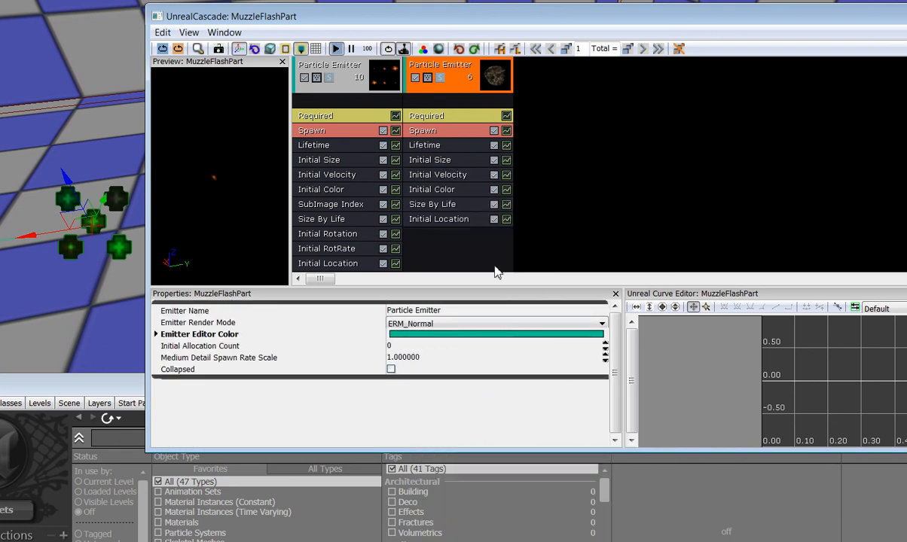
pyautogui.click(461, 225)
# Step: Set the exhaust emitter's Start Location Max to X 2, Y -2 and Z -2
pyautogui.click(407, 356)
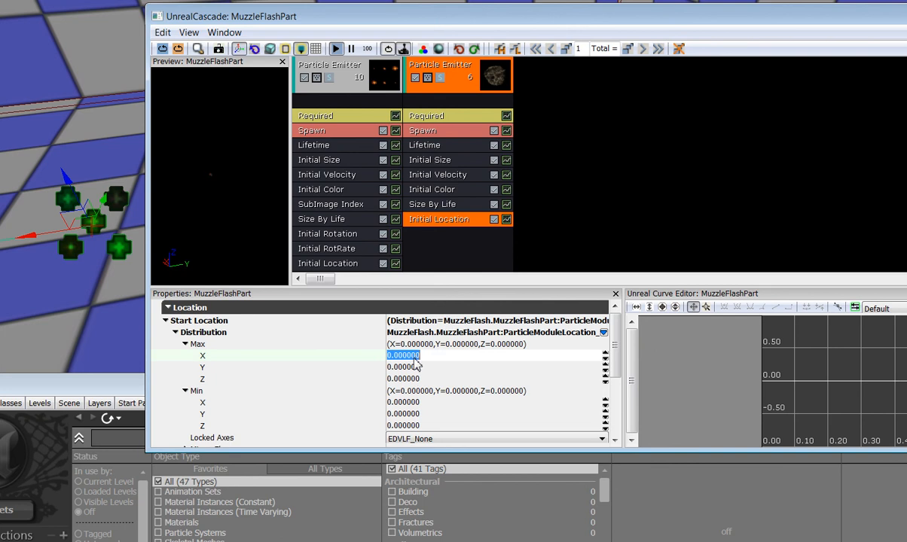
pyautogui.write('2')
pyautogui.click(423, 369)
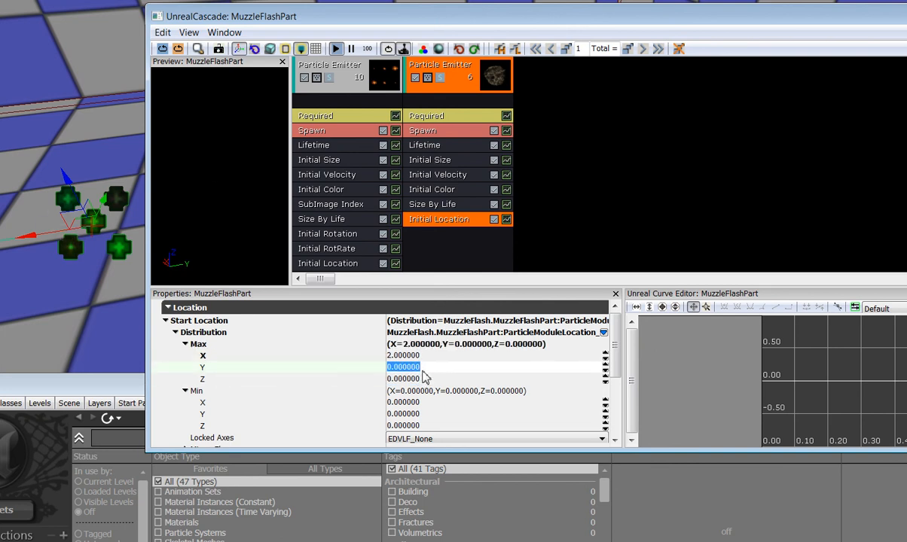
pyautogui.write('-2')
pyautogui.click(424, 378)
pyautogui.write('-')
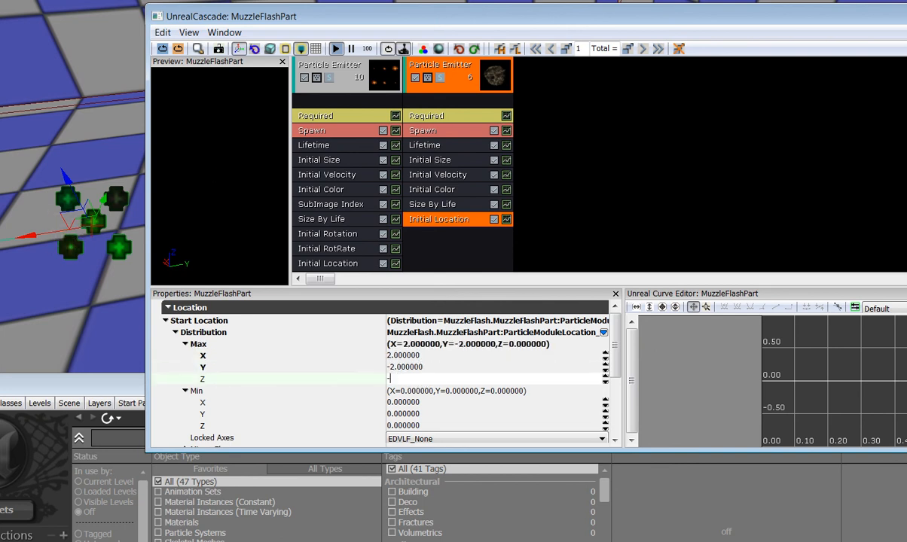
pyautogui.write('2')
# Step: Set the exhaust emitter's Start Location Min to X 2, Y -2 and Z -2
pyautogui.click(414, 403)
pyautogui.write('2')
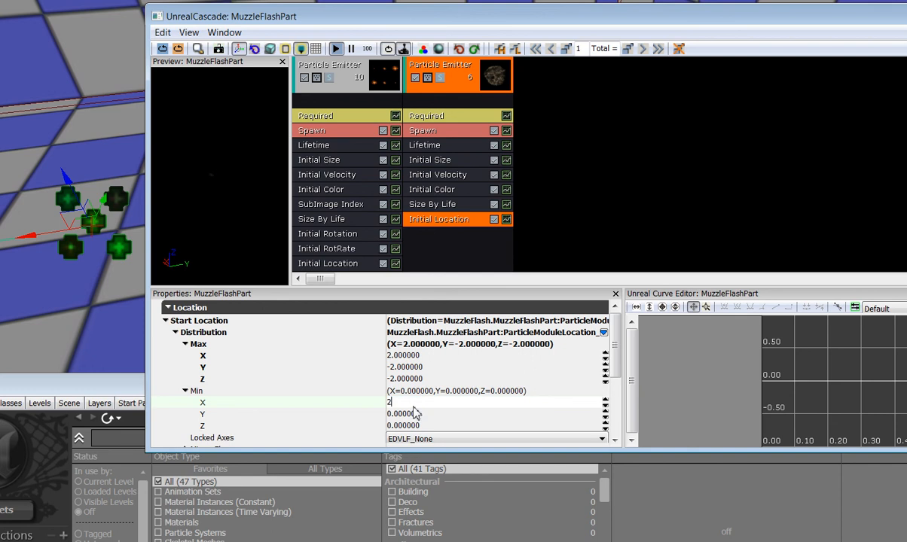
pyautogui.click(412, 414)
pyautogui.write('-2')
pyautogui.click(414, 426)
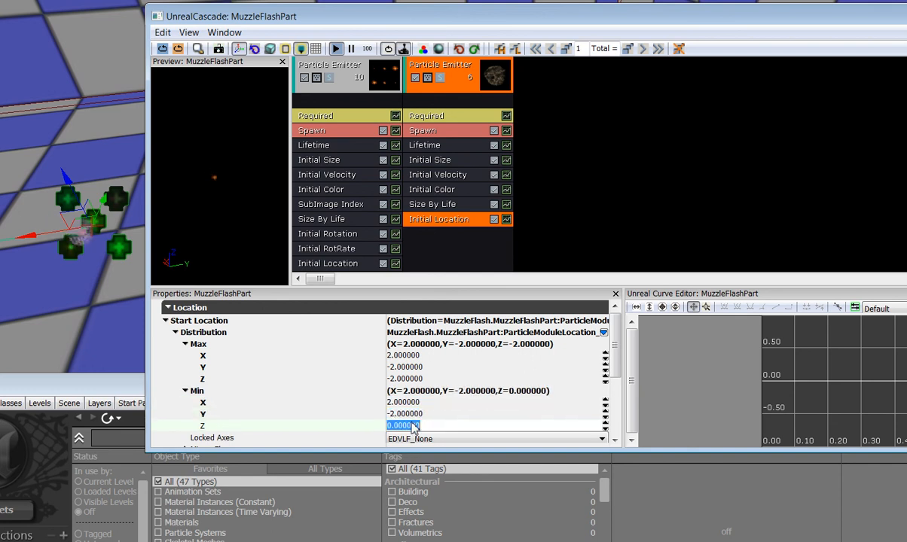
pyautogui.write('-2')
pyautogui.click(414, 415)
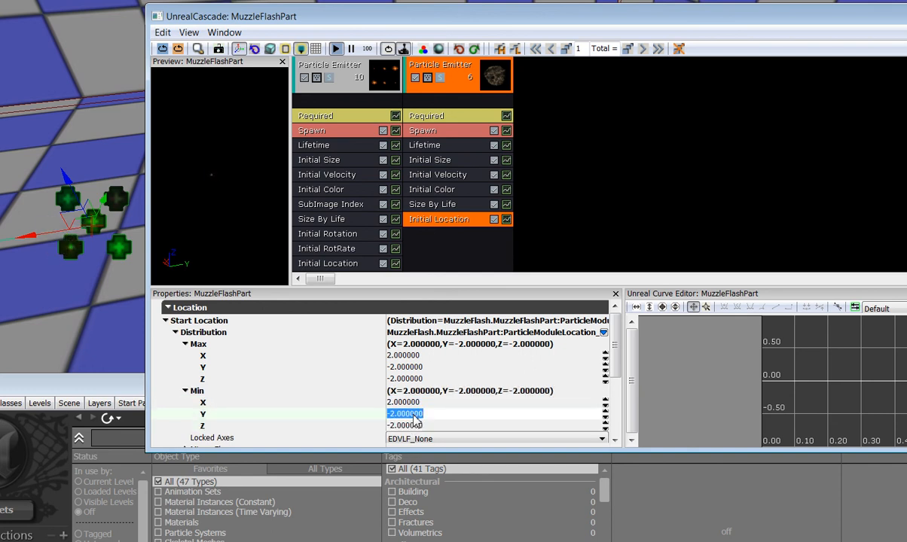
# Step: Add an Initial RotRate module to the exhaust emitter and set its Start Rotation Rate Min to -1
pyautogui.rightClick(415, 243)
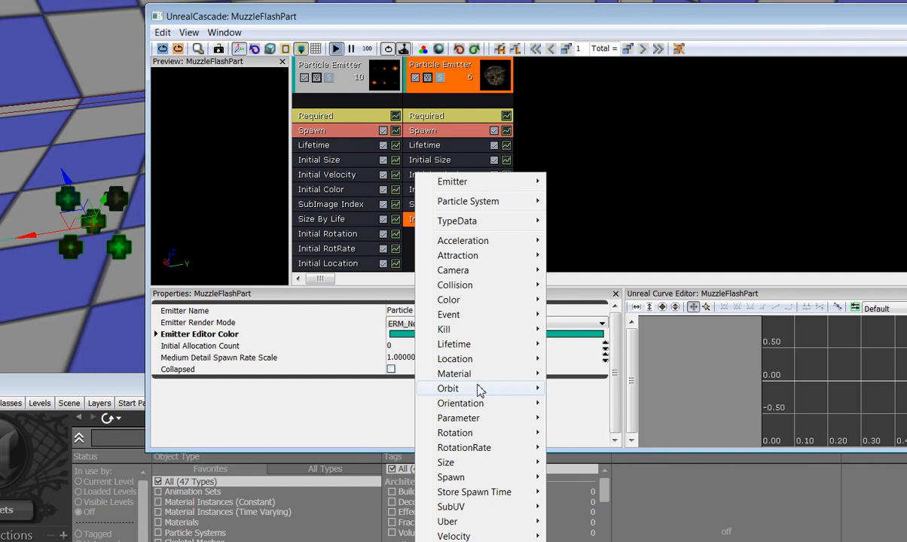
pyautogui.moveTo(537, 432)
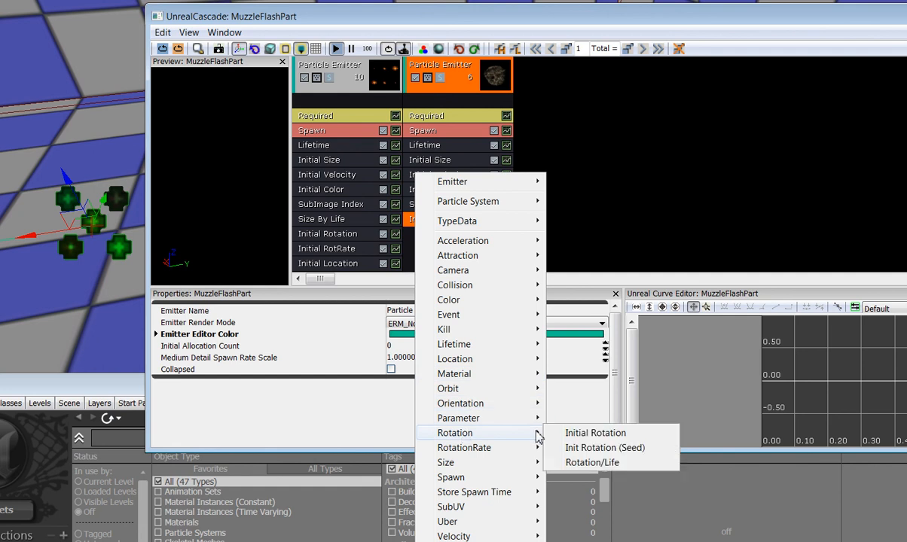
pyautogui.click(569, 449)
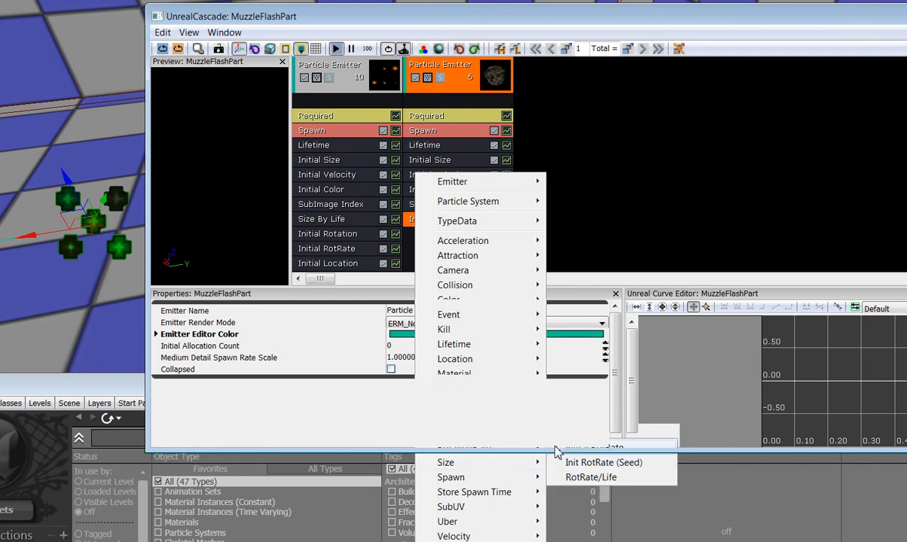
pyautogui.click(444, 234)
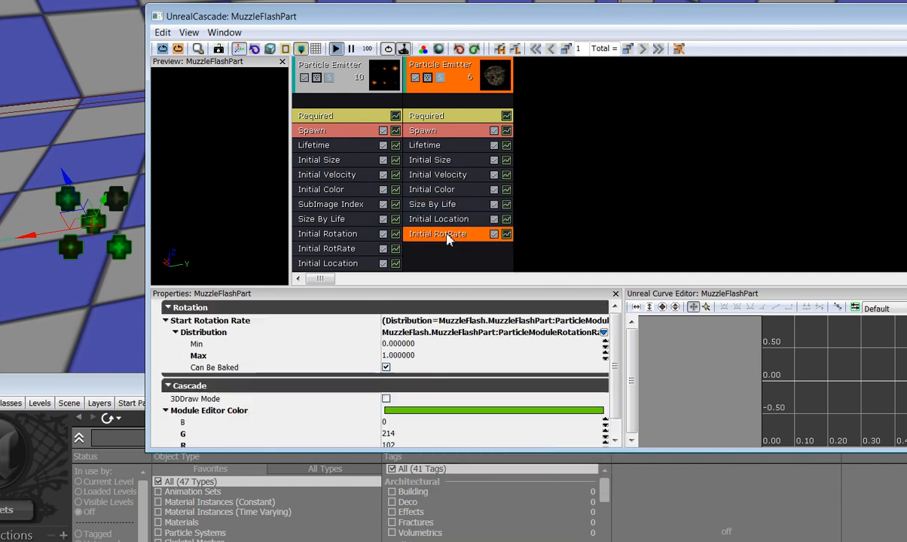
pyautogui.click(411, 344)
pyautogui.write('-1')
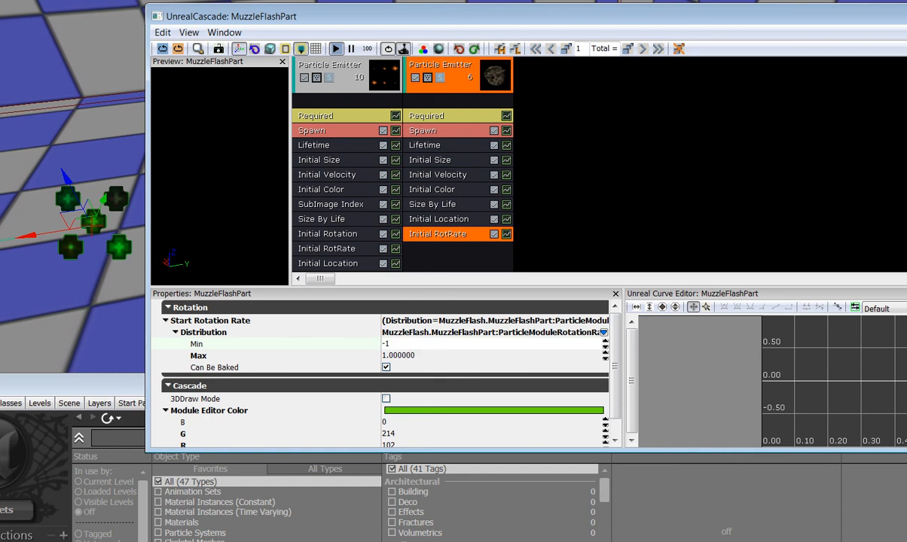
pyautogui.click(431, 360)
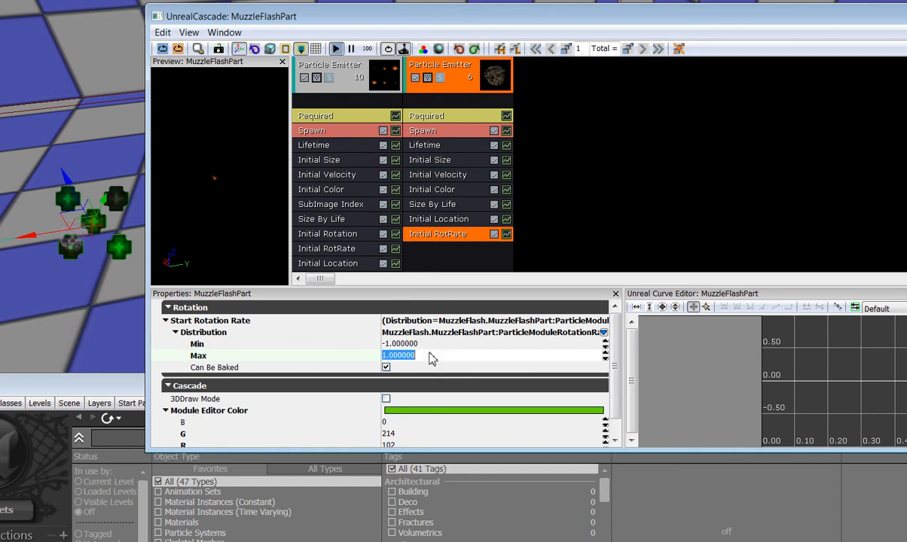
# Step: Restart the muzzle flash particle system in the level repeatedly to examine how the exhaust smoke plays from the placed emitter
pyautogui.click(179, 48)
pyautogui.moveTo(120, 143); pyautogui.dragTo(129, 174, button='right')
pyautogui.click(176, 51)
pyautogui.click(176, 51)
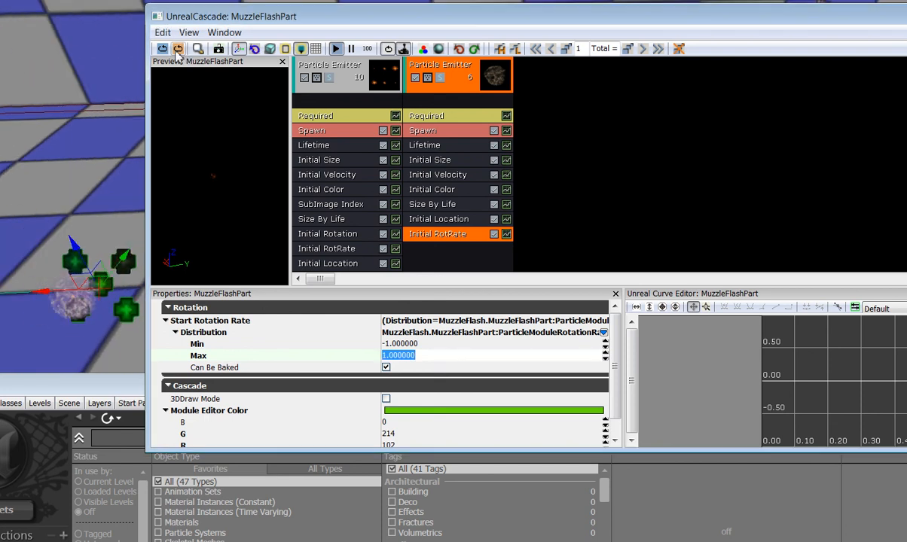
pyautogui.click(176, 51)
pyautogui.click(177, 51)
pyautogui.click(176, 51)
pyautogui.click(176, 51)
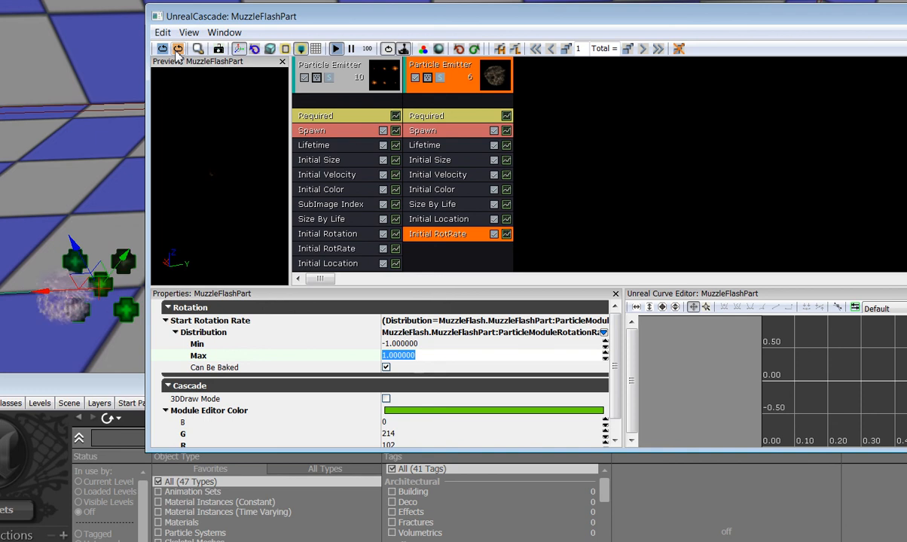
pyautogui.click(176, 51)
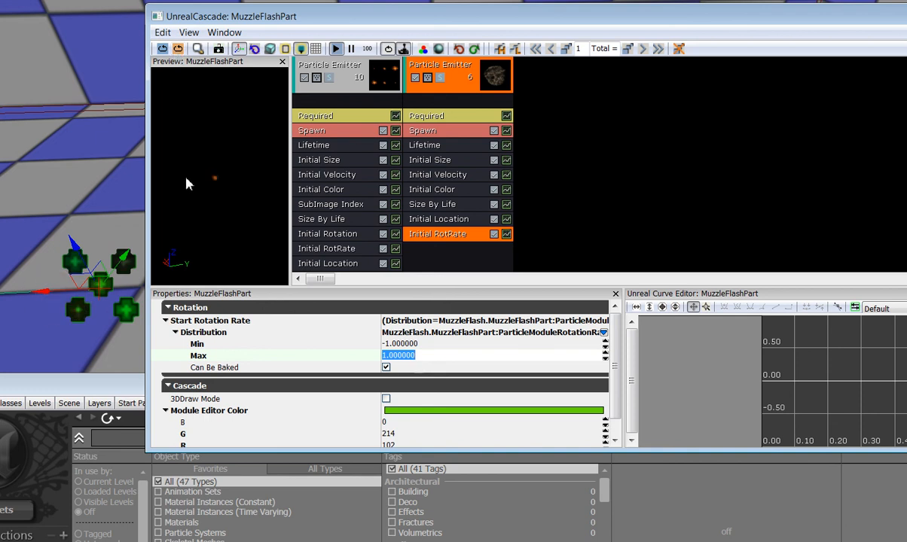